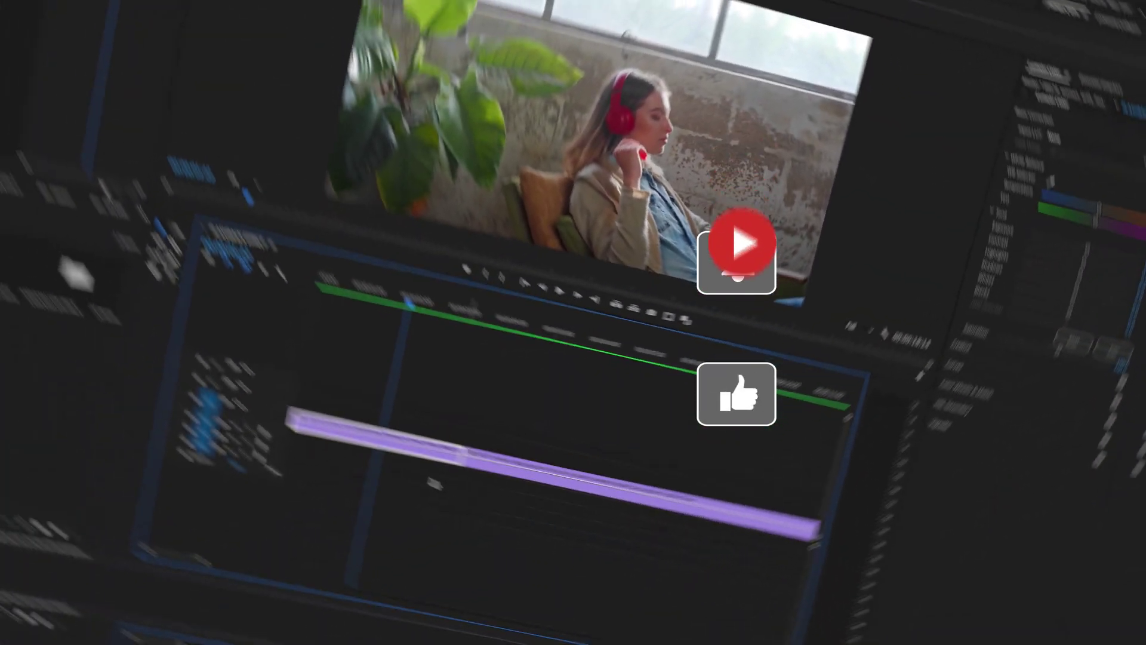
pyautogui.click(456, 346)
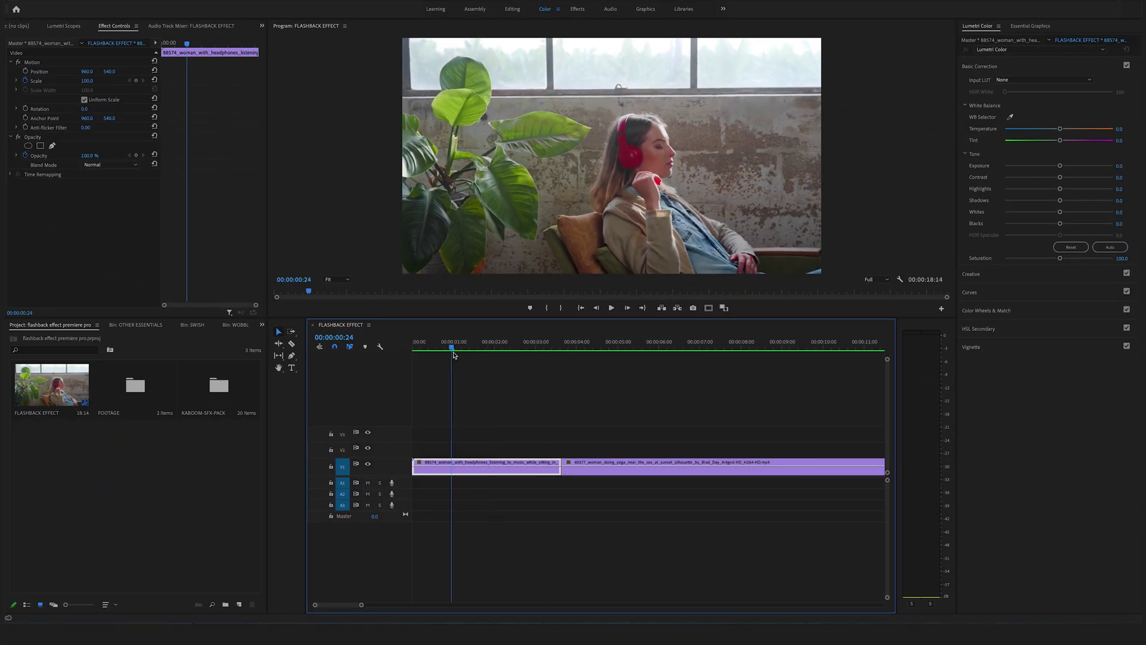
pyautogui.press('space')
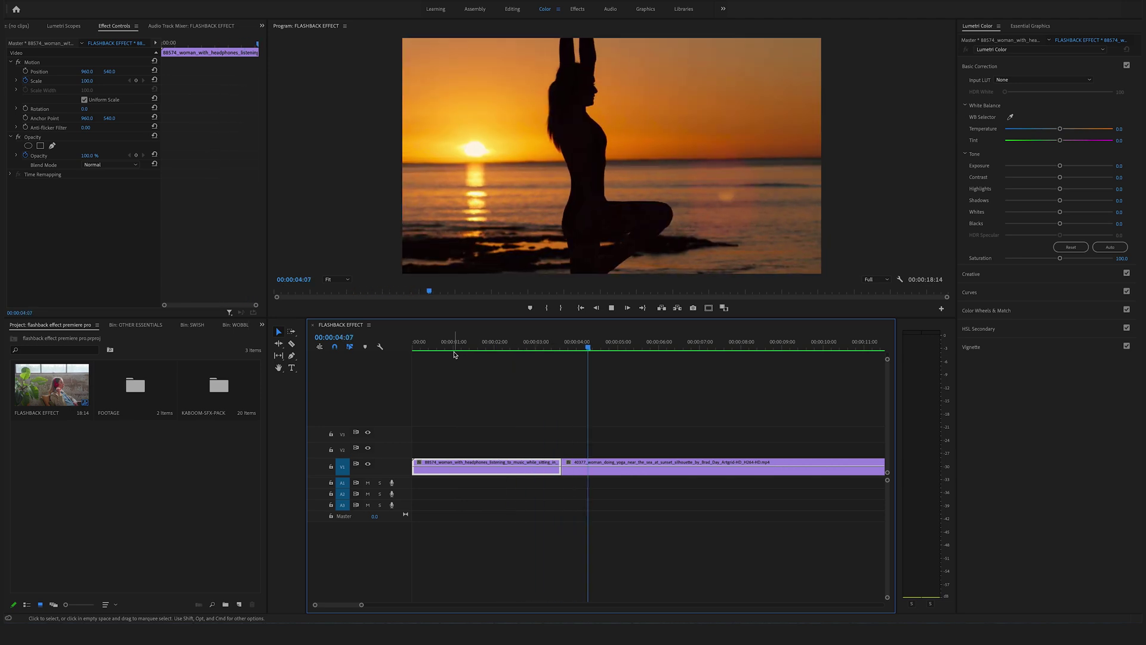
pyautogui.press('space')
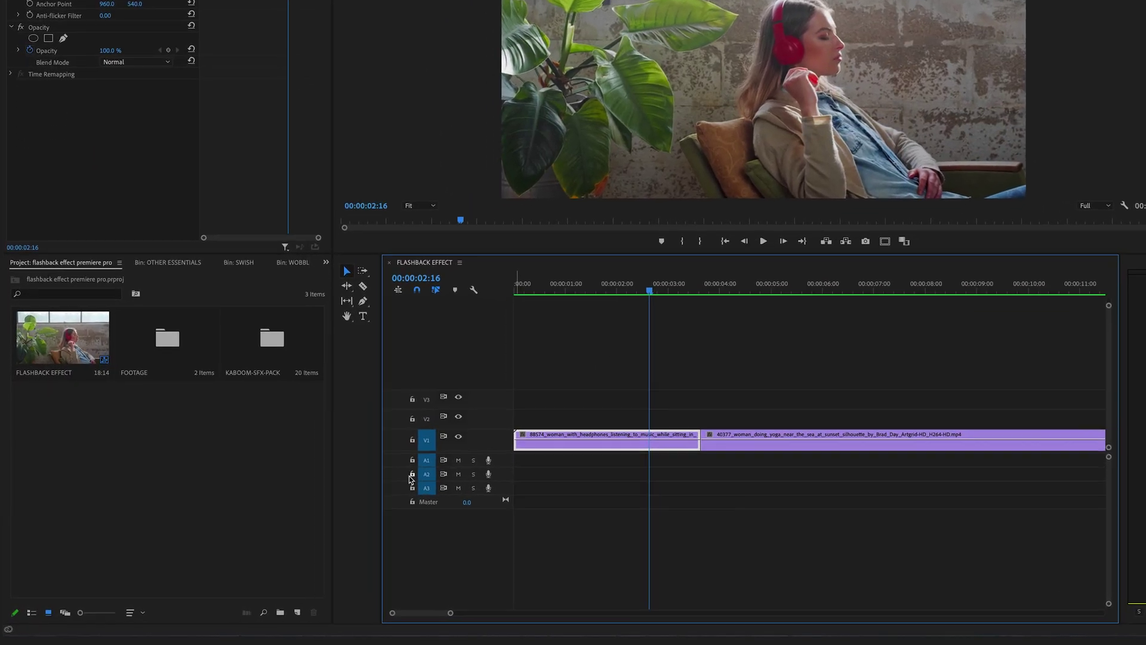
pyautogui.click(326, 262)
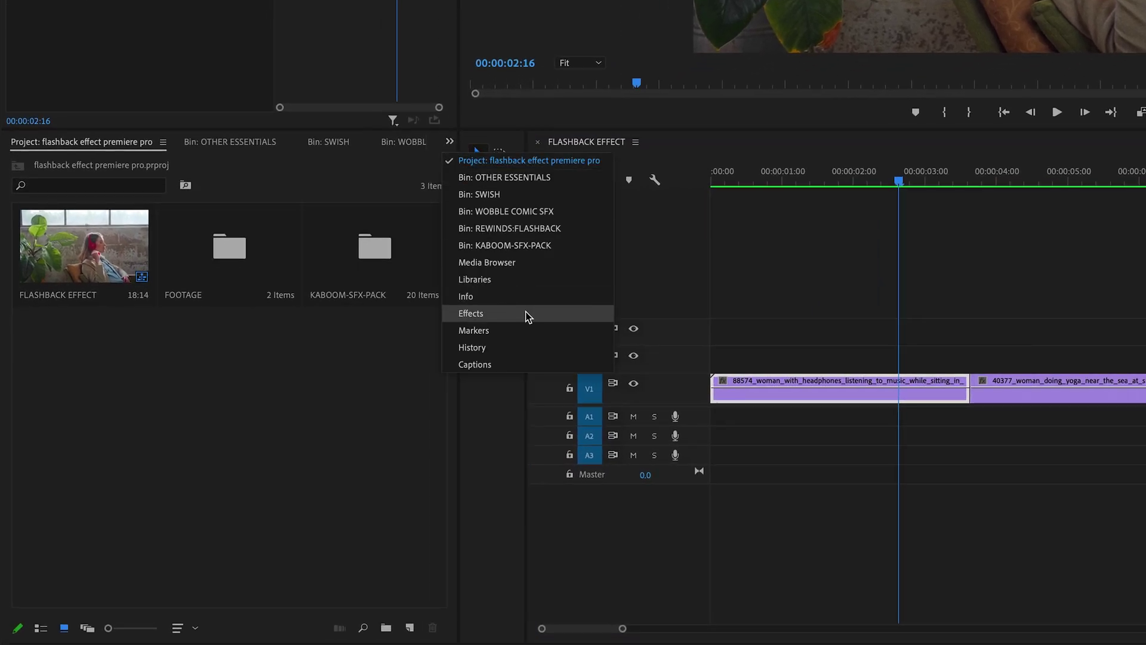
# Search 'cross' in Effects and drop Cross Dissolve on the V1 cut, then scrub to preview it.
pyautogui.click(529, 314)
pyautogui.click(52, 160)
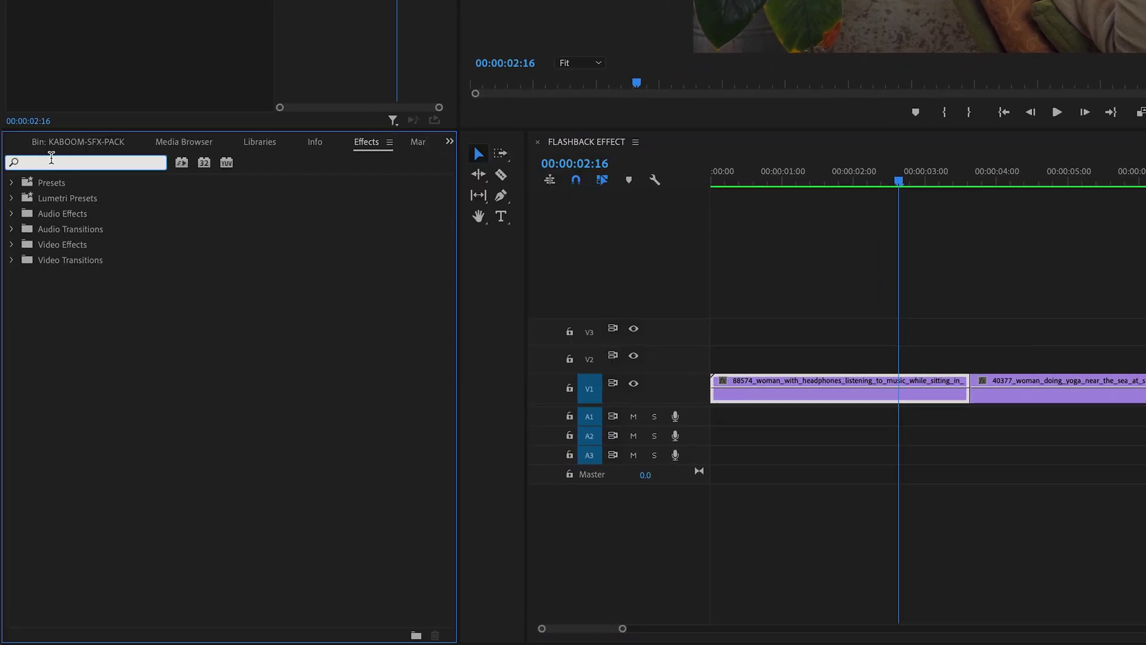
pyautogui.write('cross')
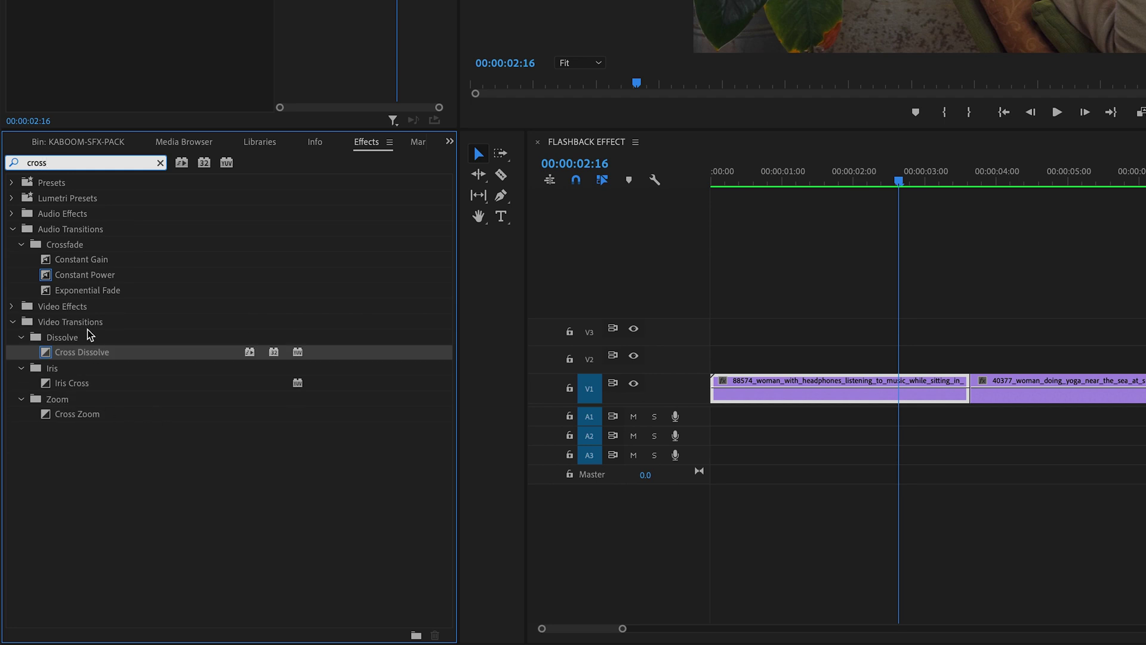
pyautogui.click(50, 358)
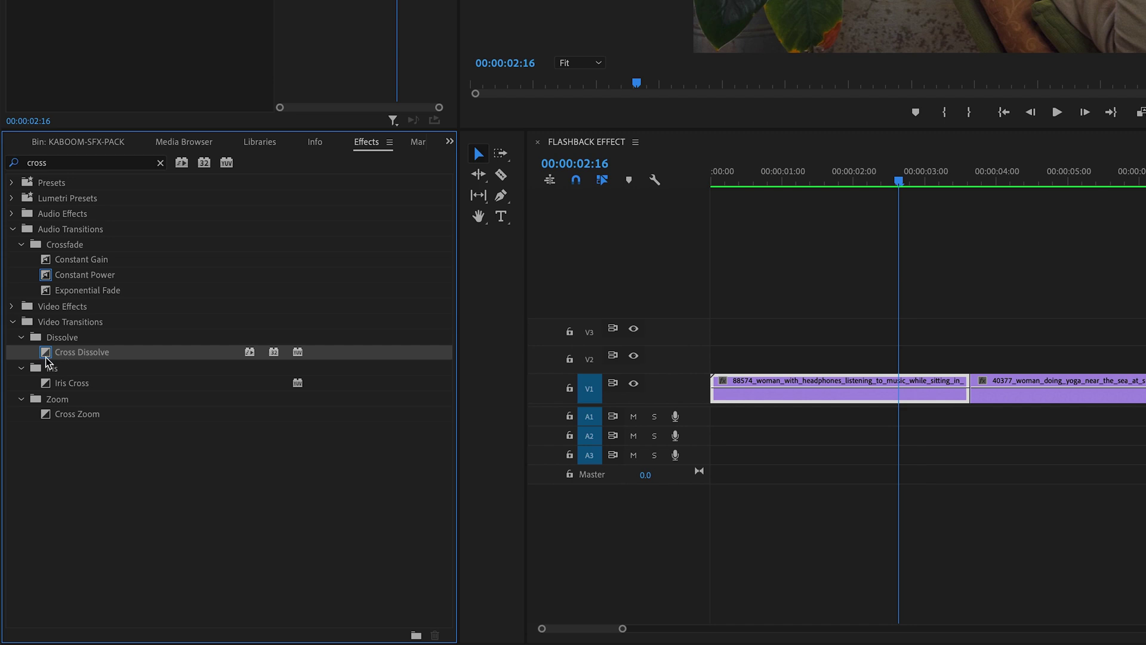
pyautogui.moveTo(47, 361); pyautogui.dragTo(974, 398)
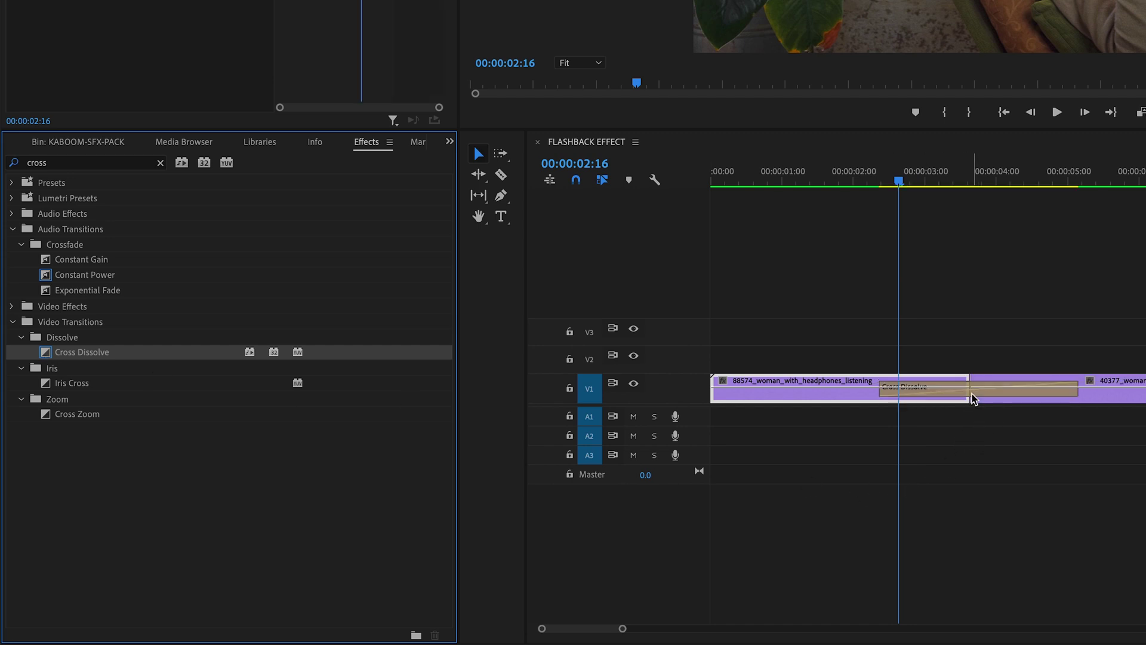
pyautogui.click(919, 190)
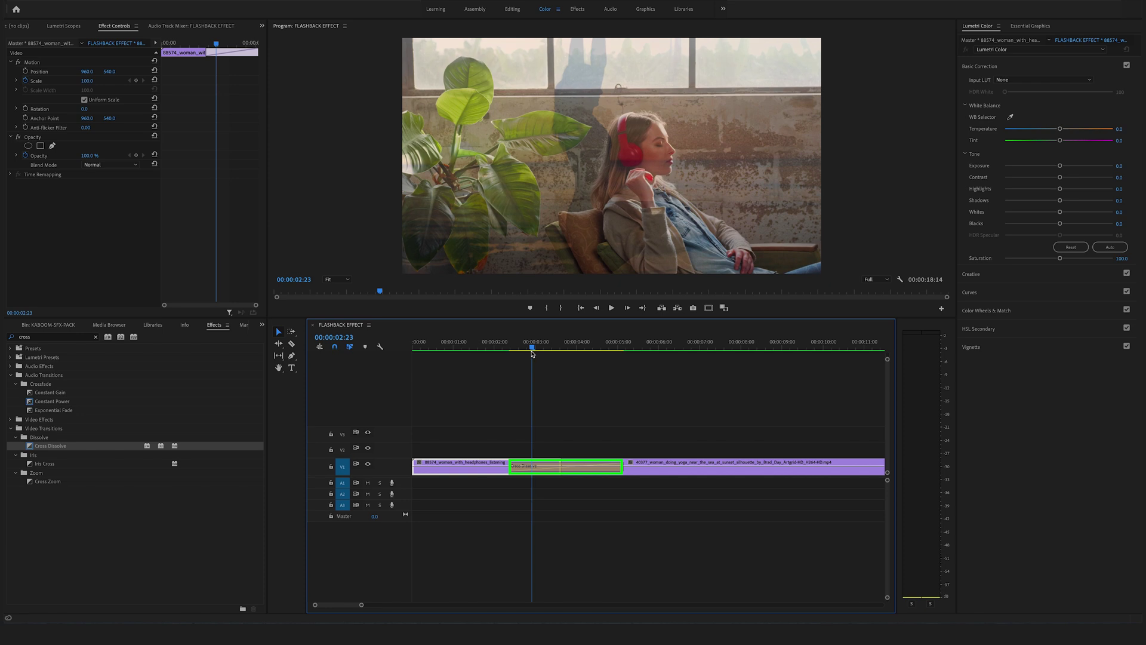
pyautogui.moveTo(532, 353); pyautogui.dragTo(570, 340)
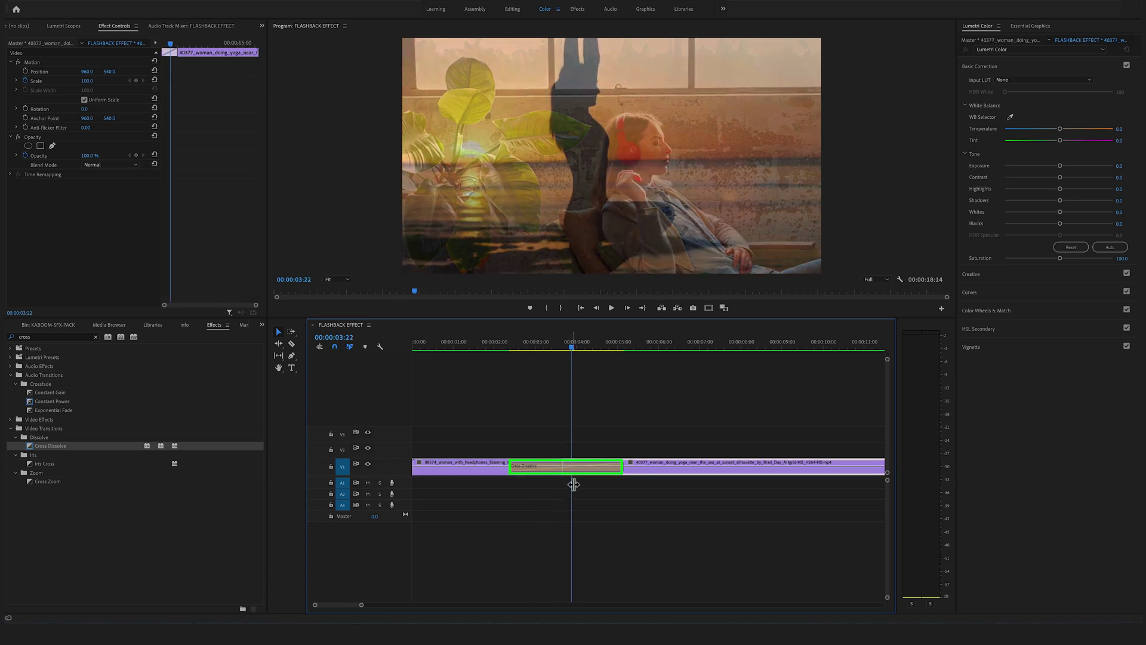
# Set the Cross Dissolve duration to 00:00:02:00 and scrub to just after its start.
pyautogui.doubleClick(551, 469)
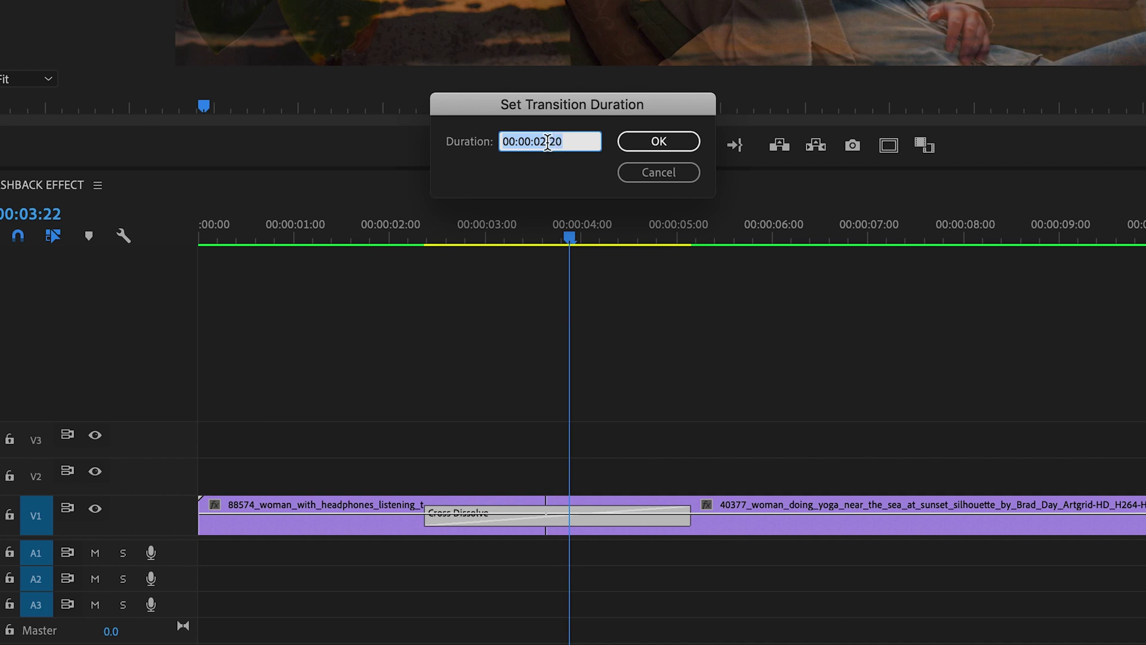
pyautogui.click(548, 142)
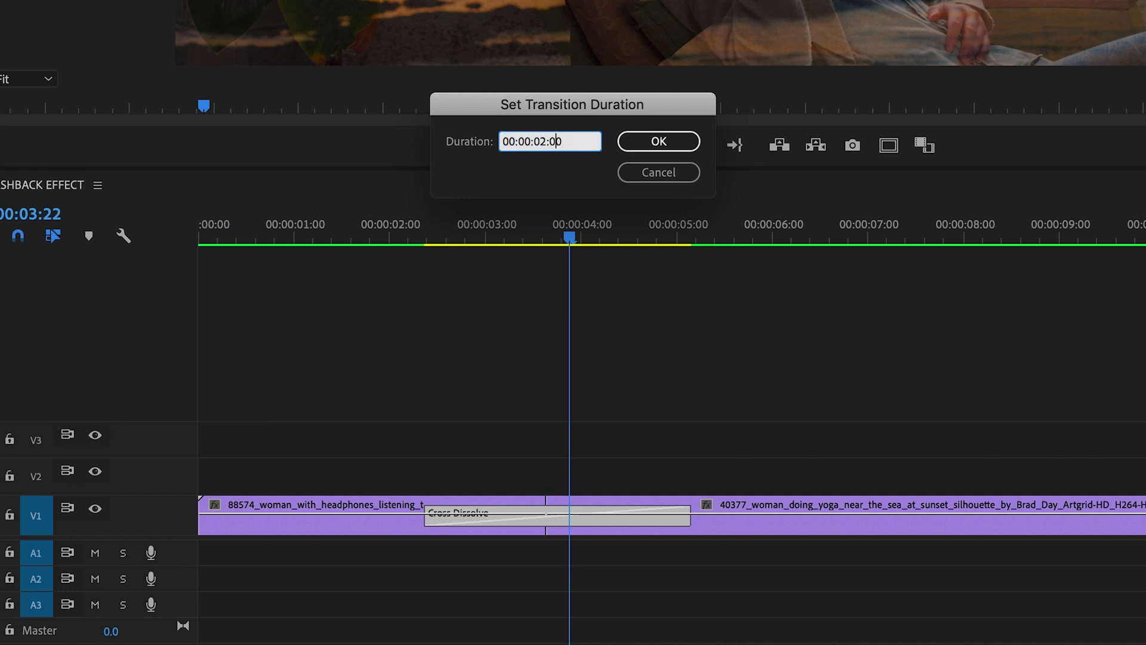
pyautogui.write('0')
pyautogui.press('Return')
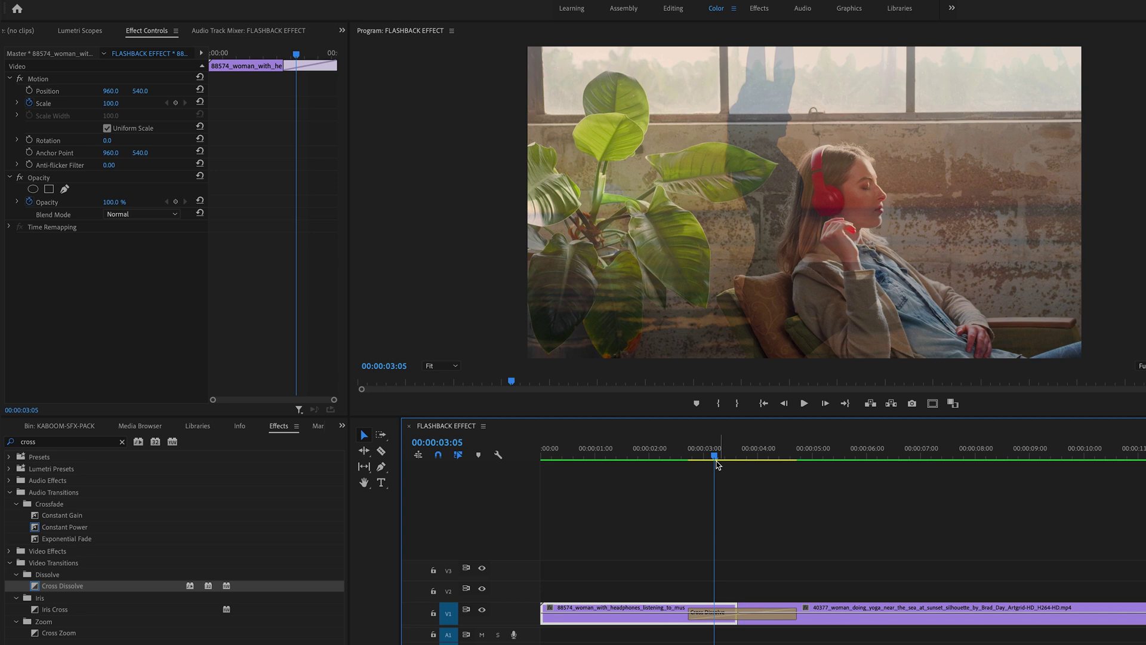
pyautogui.moveTo(717, 457); pyautogui.dragTo(692, 484)
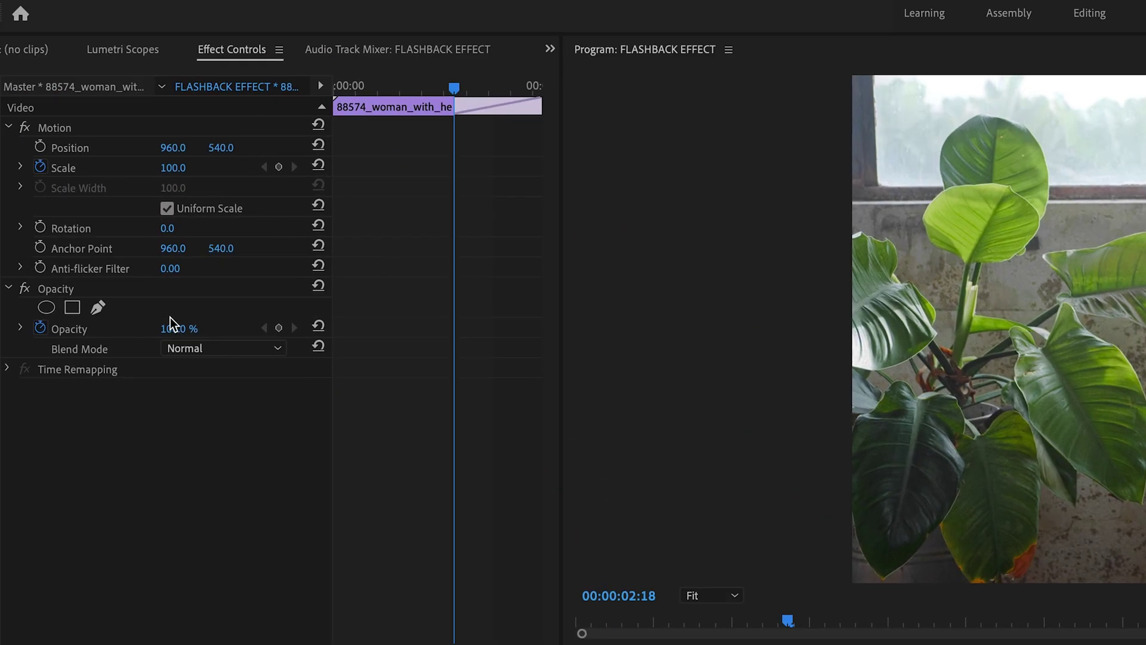
# Keyframe the headphones clip's Scale at 100, raise it to 200 later, then select the yoga clip.
pyautogui.click(279, 167)
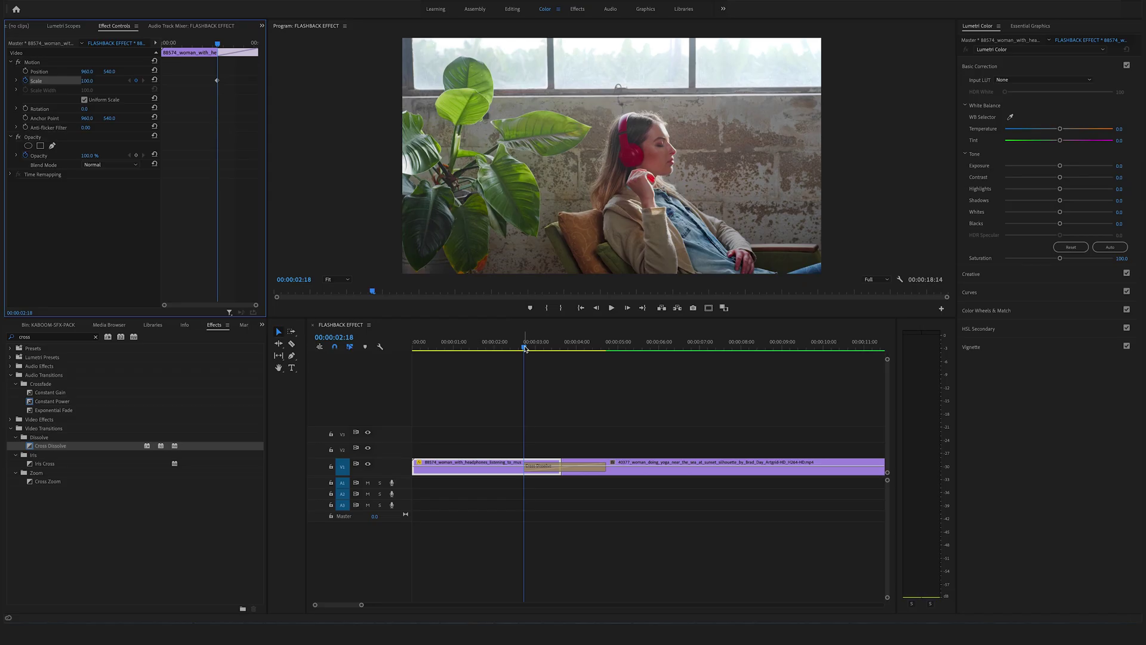
pyautogui.moveTo(524, 348); pyautogui.dragTo(560, 345)
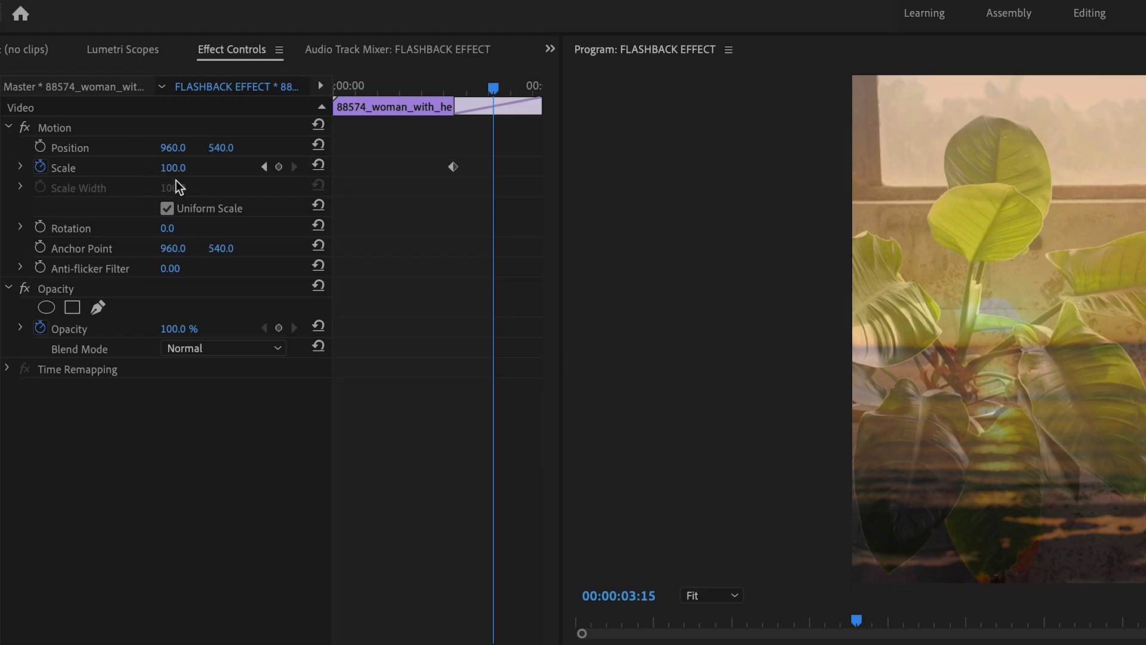
pyautogui.moveTo(177, 176); pyautogui.dragTo(190, 174)
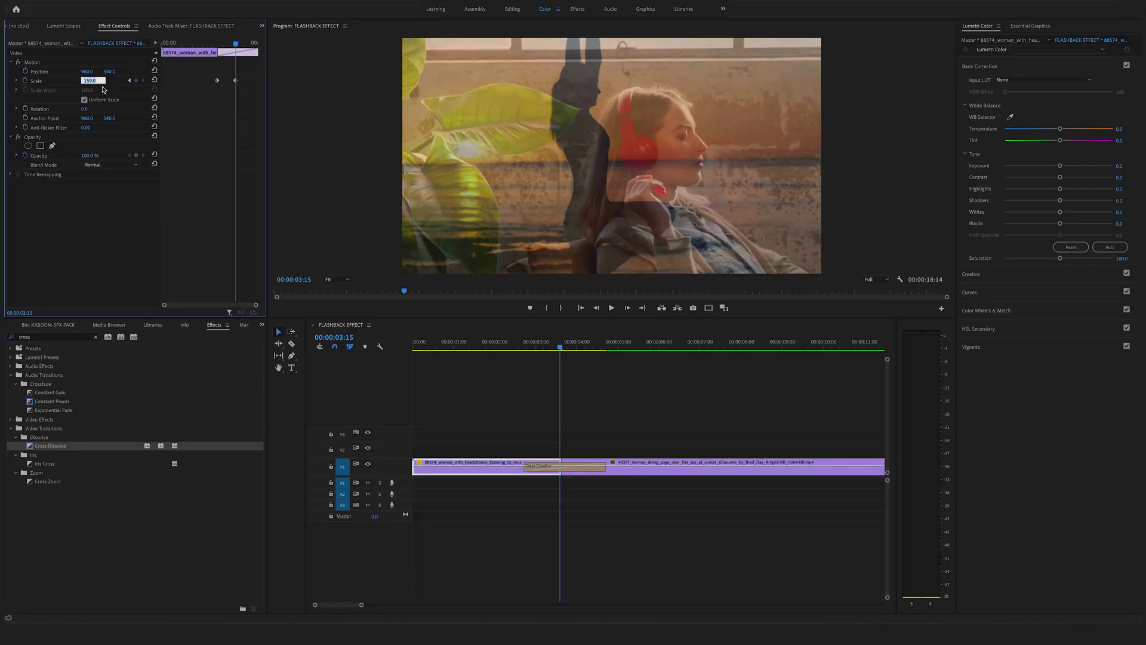
pyautogui.press('Return')
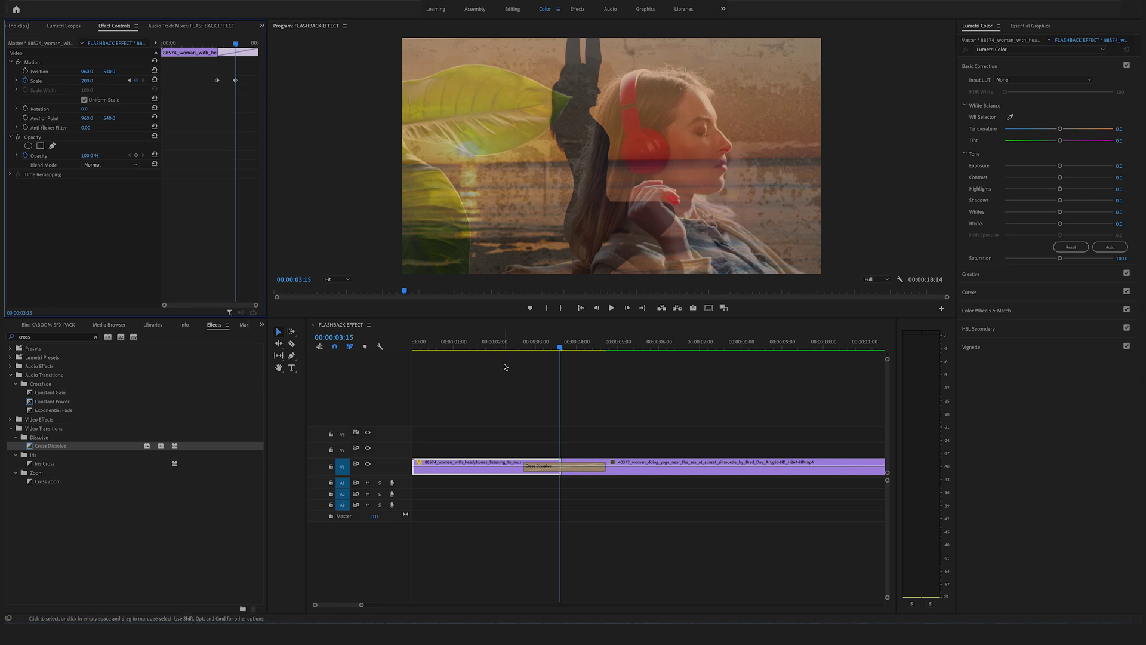
pyautogui.click(608, 473)
pyautogui.click(627, 474)
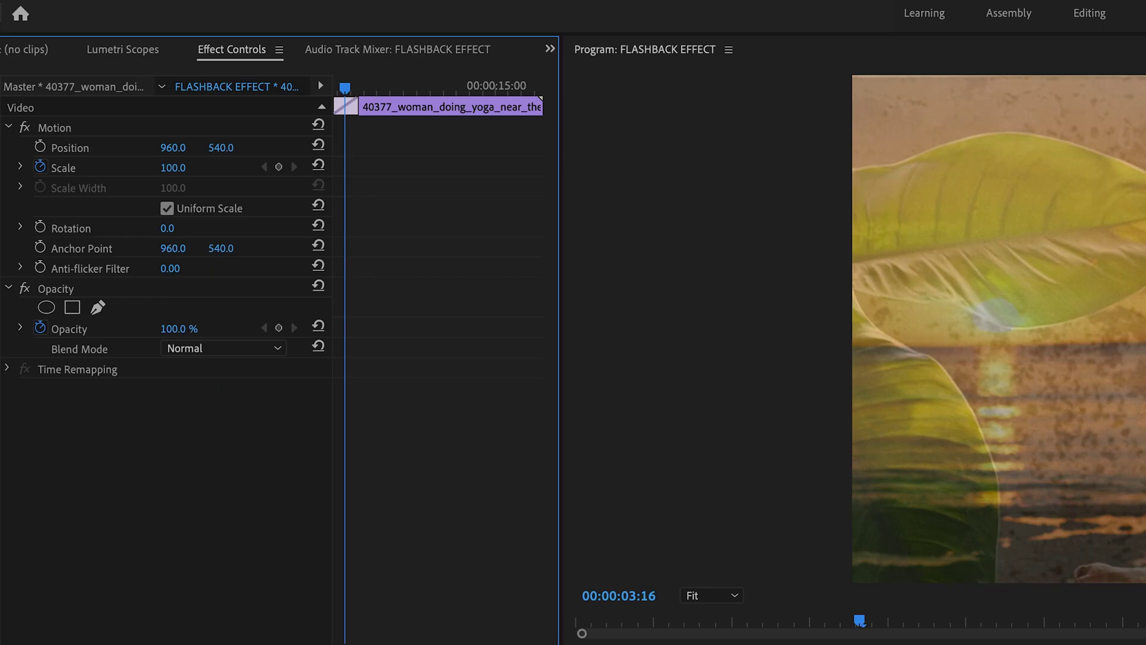
# Keyframe the yoga clip's Scale at 200 and move toward the dissolve's end.
pyautogui.click(178, 168)
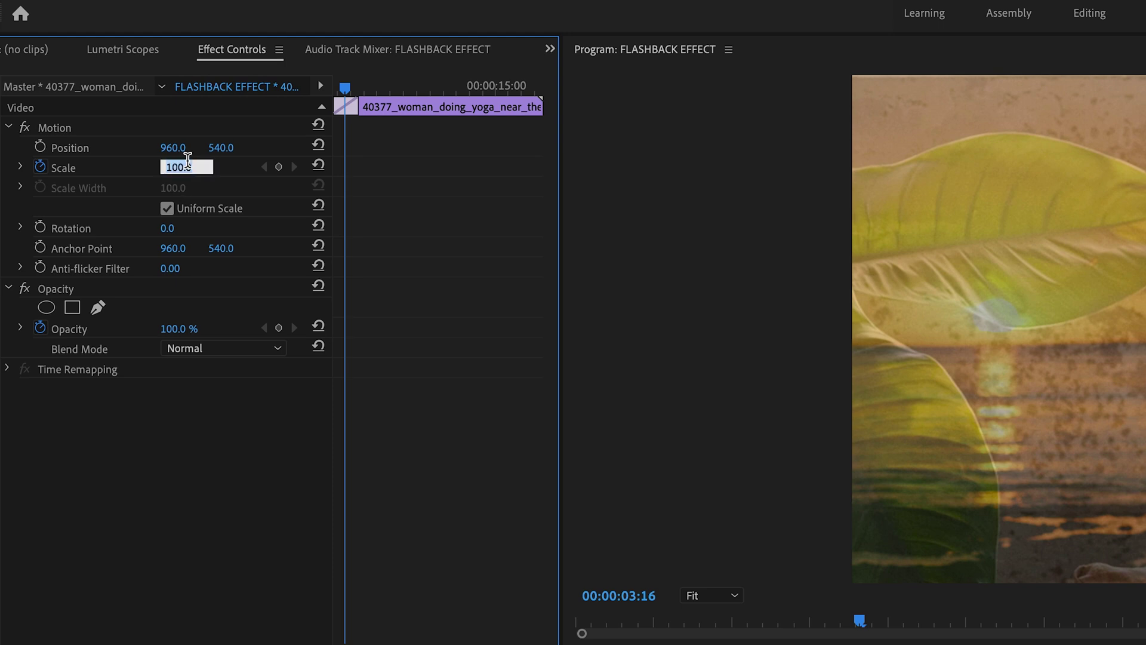
pyautogui.write('200')
pyautogui.press('Return')
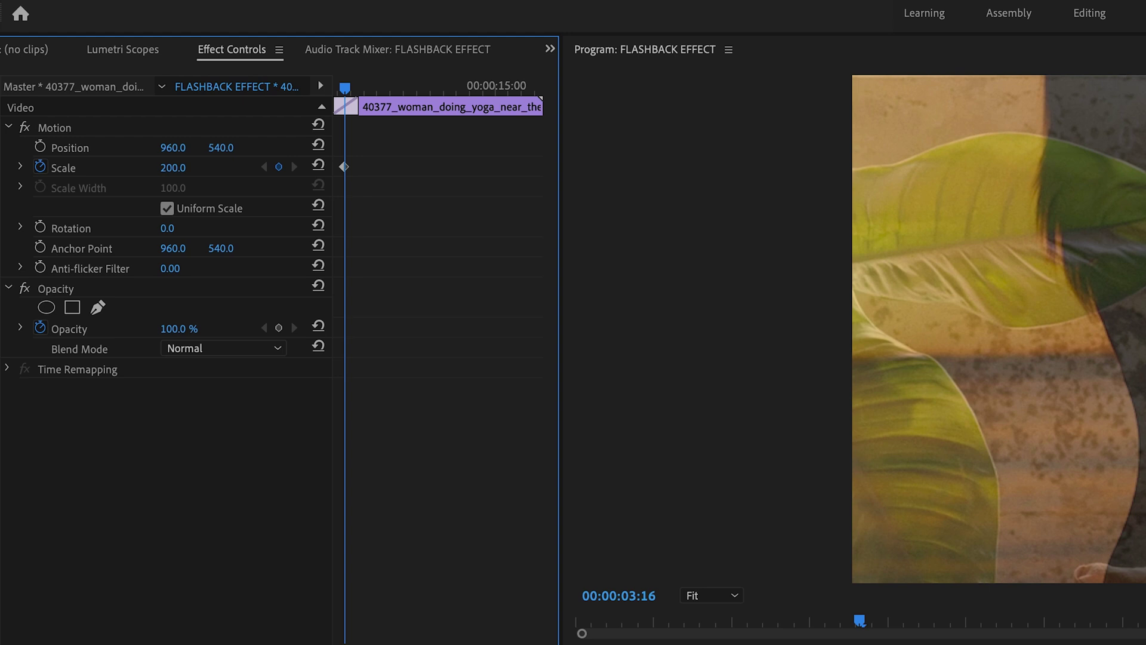
pyautogui.moveTo(562, 351); pyautogui.dragTo(608, 349)
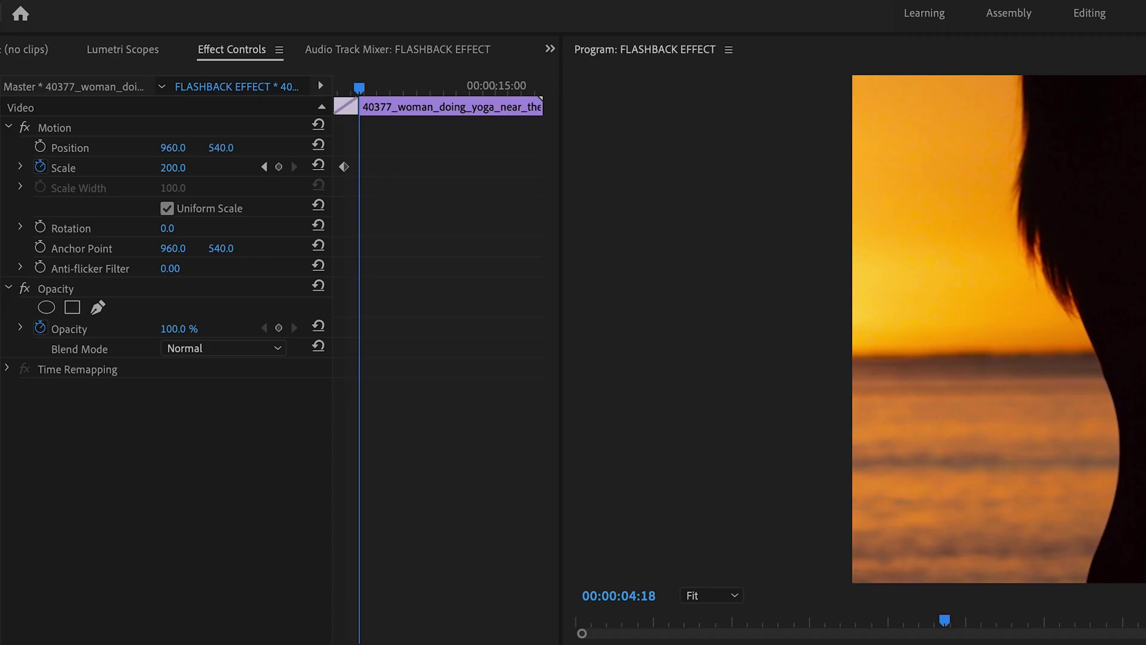
# Add a second yoga Scale keyframe back at 100, then play the zoom to preview.
pyautogui.click(189, 168)
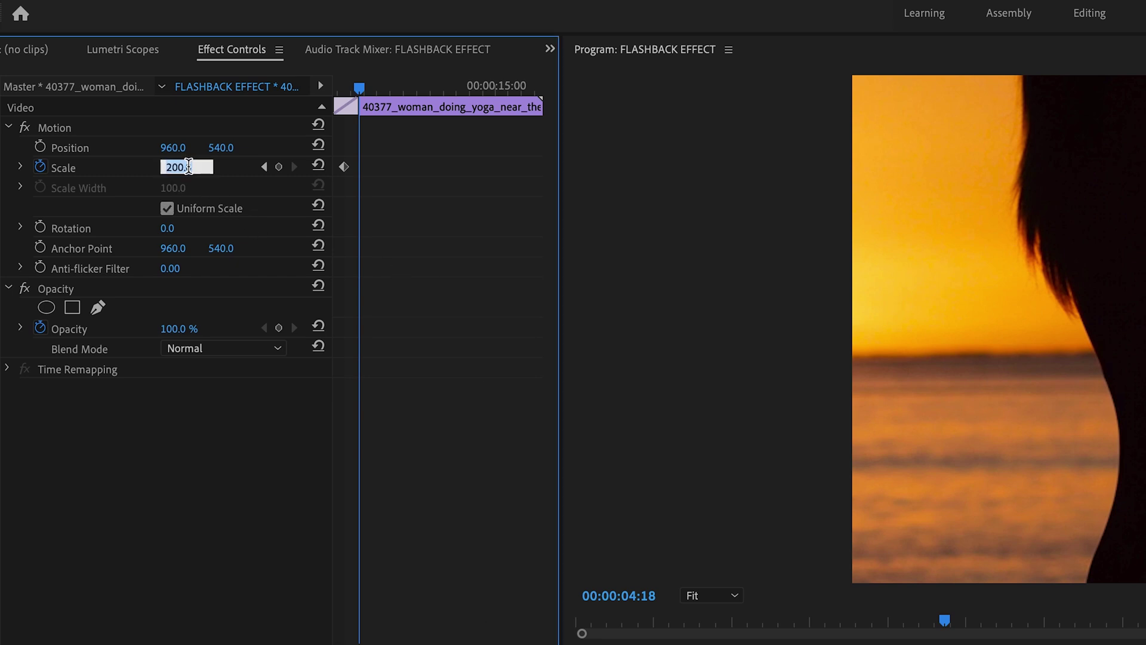
pyautogui.write('100')
pyautogui.press('Return')
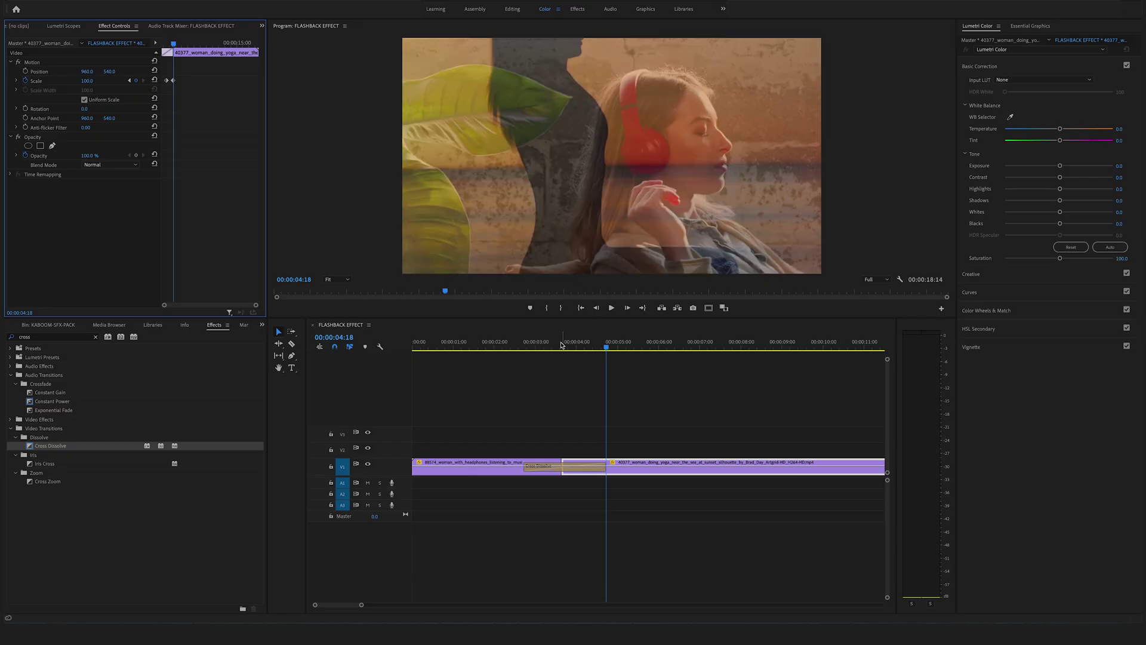
pyautogui.moveTo(607, 350); pyautogui.dragTo(523, 350)
pyautogui.press('space')
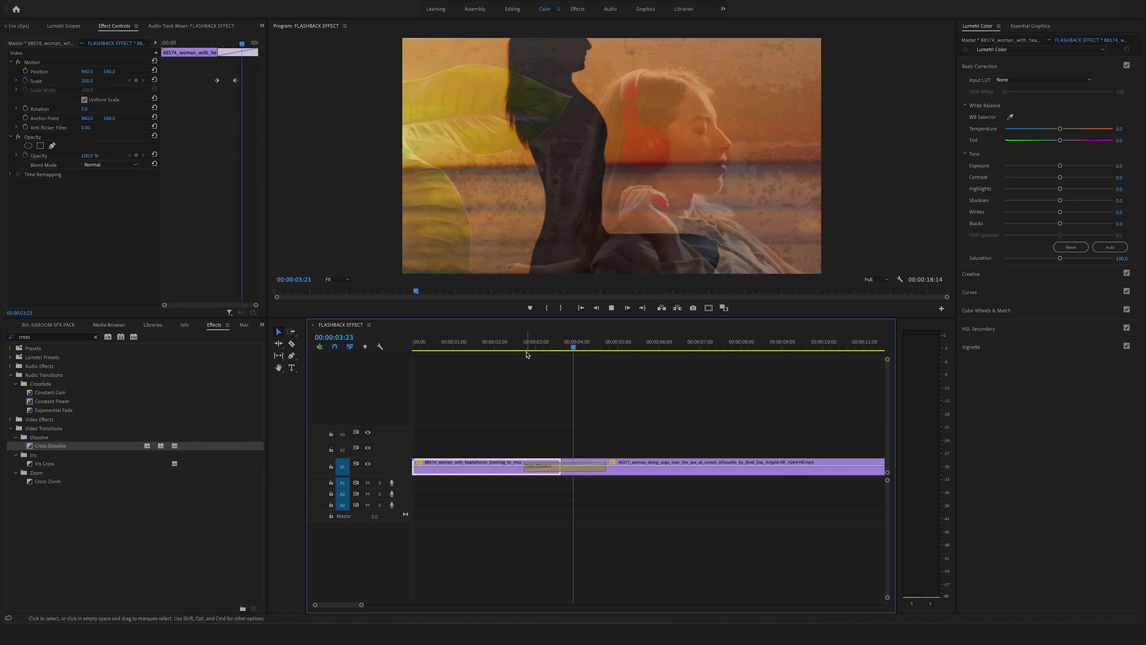
pyautogui.moveTo(614, 349); pyautogui.dragTo(531, 353)
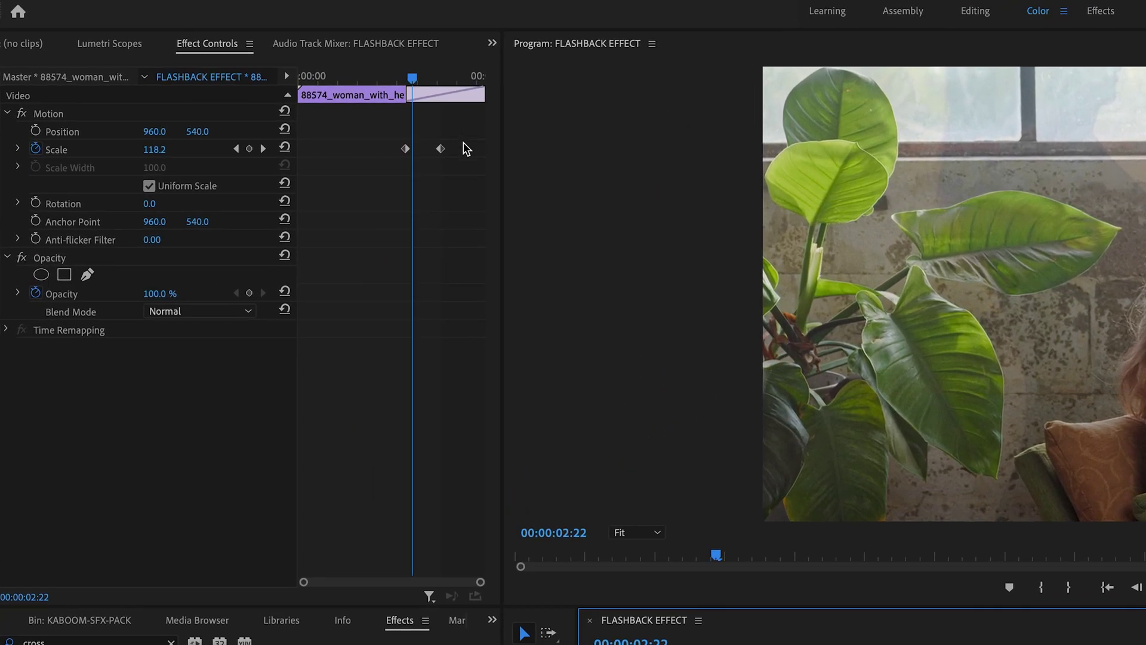
# Apply Ease In to both of the headphones clip's Scale keyframes.
pyautogui.moveTo(459, 136); pyautogui.dragTo(400, 169)
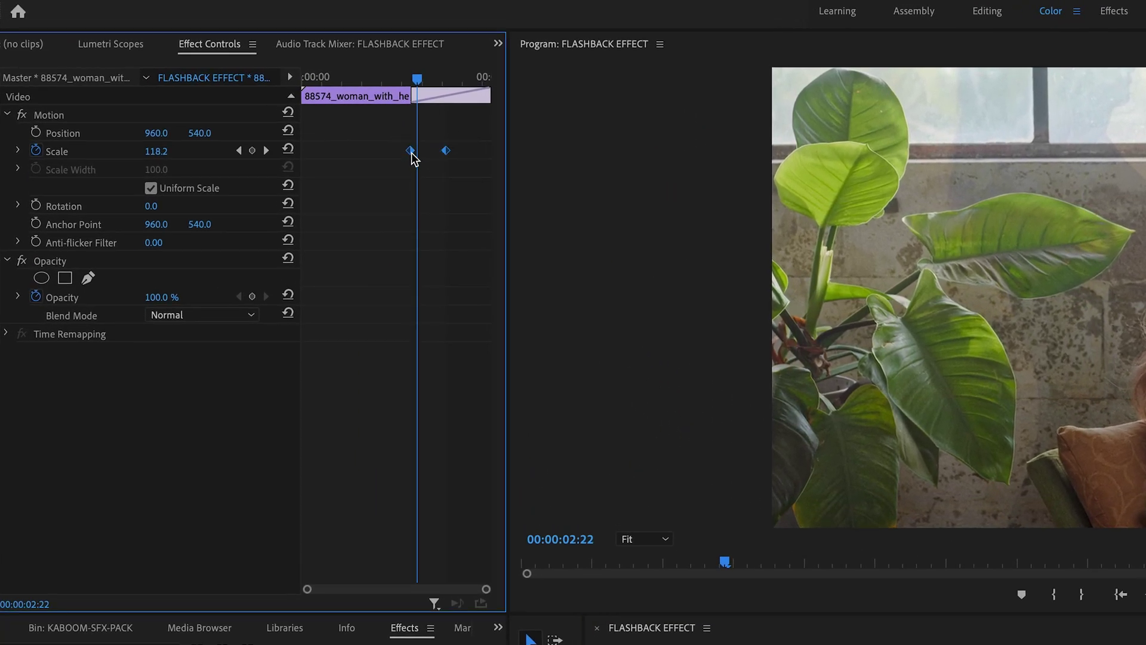
pyautogui.rightClick(412, 153)
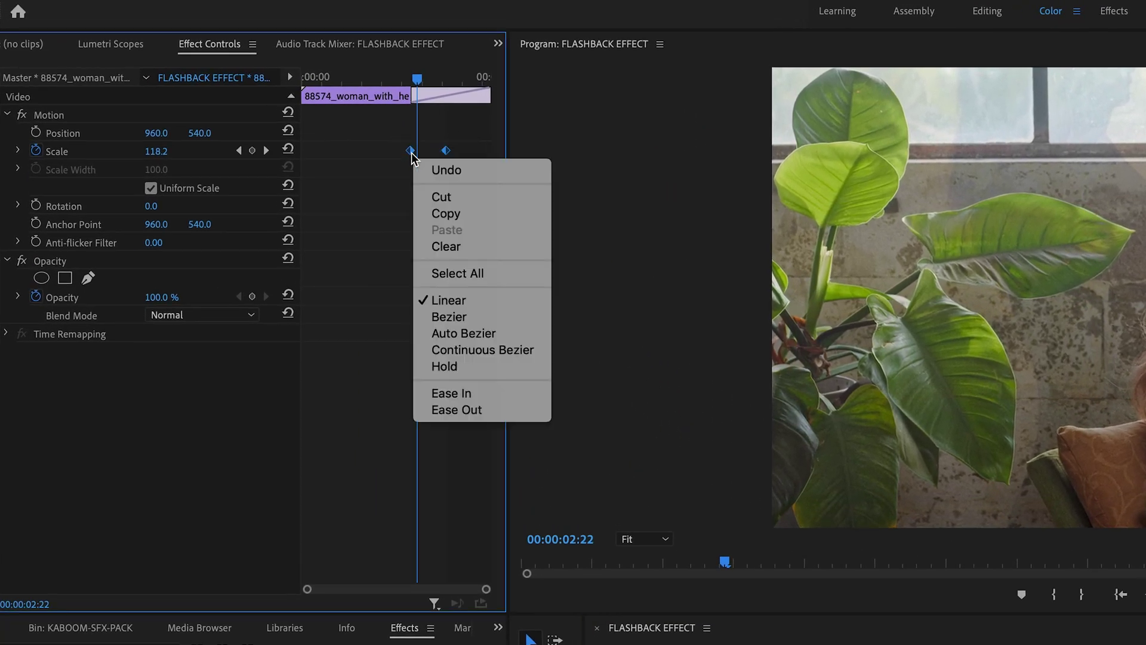
pyautogui.click(502, 393)
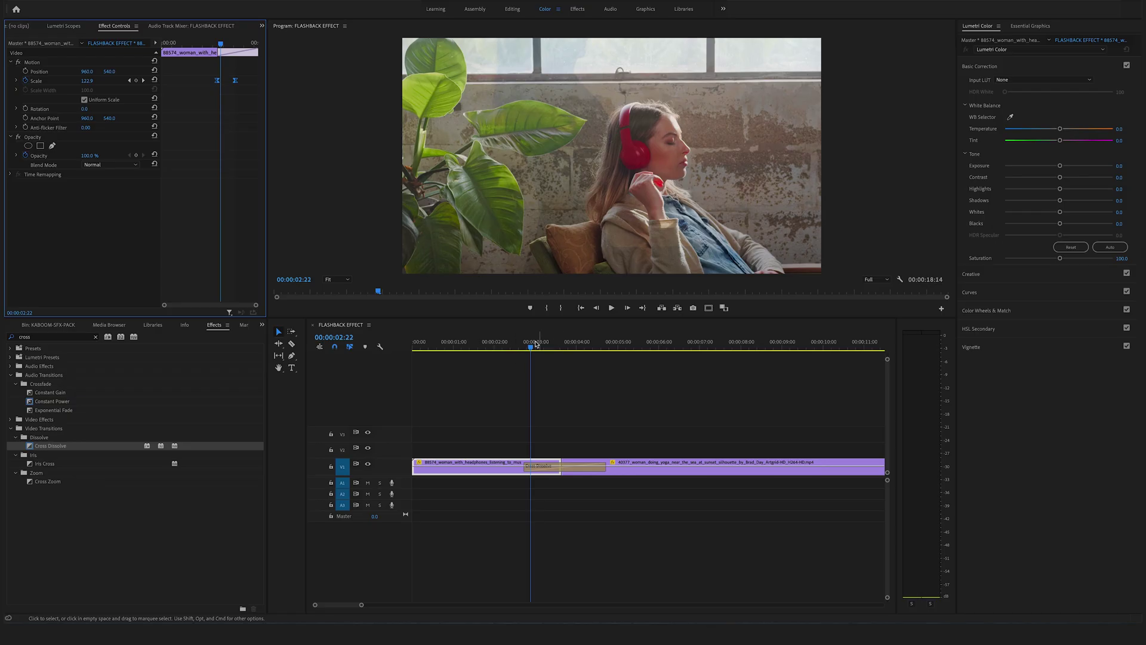
pyautogui.moveTo(533, 347); pyautogui.dragTo(540, 347)
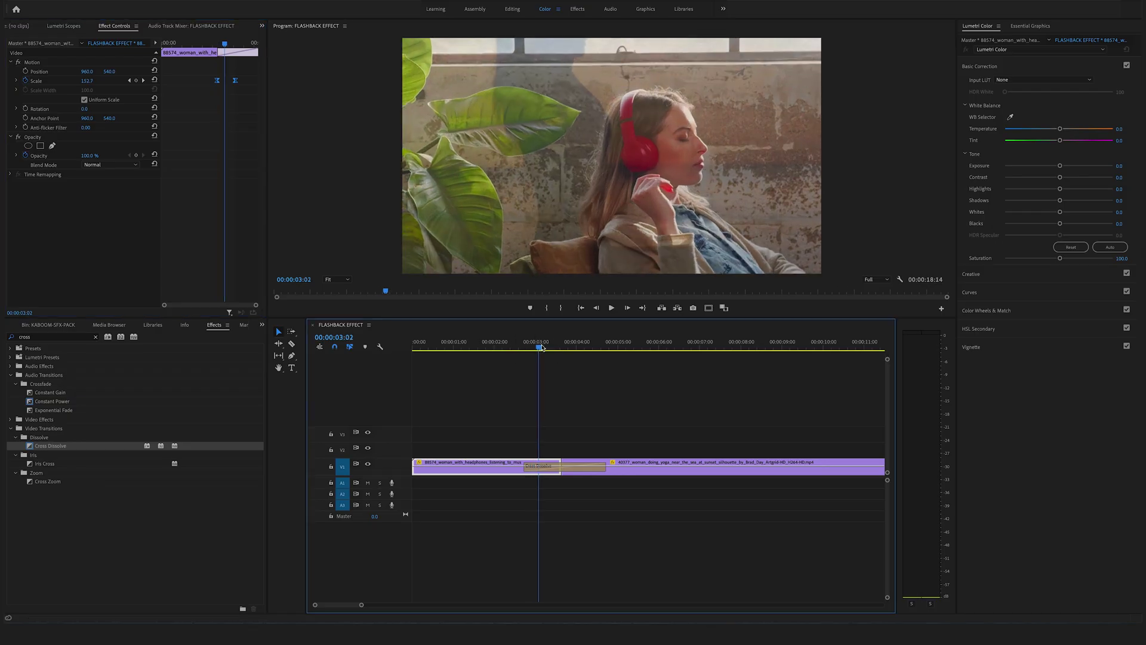
# Apply Ease Out to both of the yoga clip's Scale keyframes.
pyautogui.click(624, 473)
pyautogui.press('space')
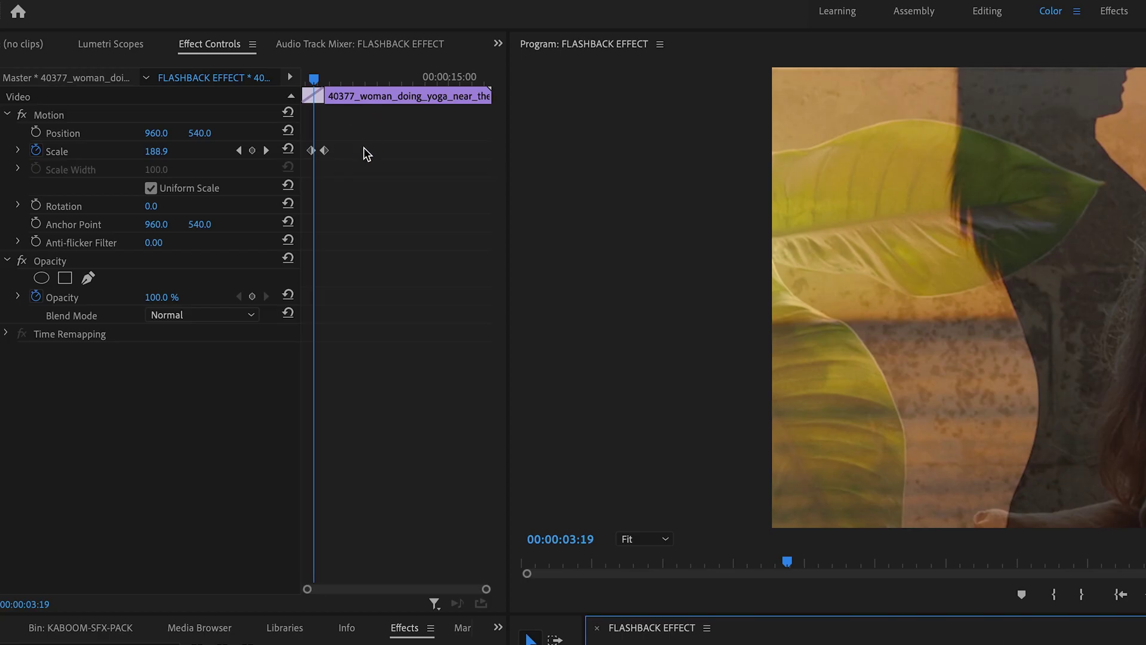
pyautogui.moveTo(363, 137); pyautogui.dragTo(311, 169)
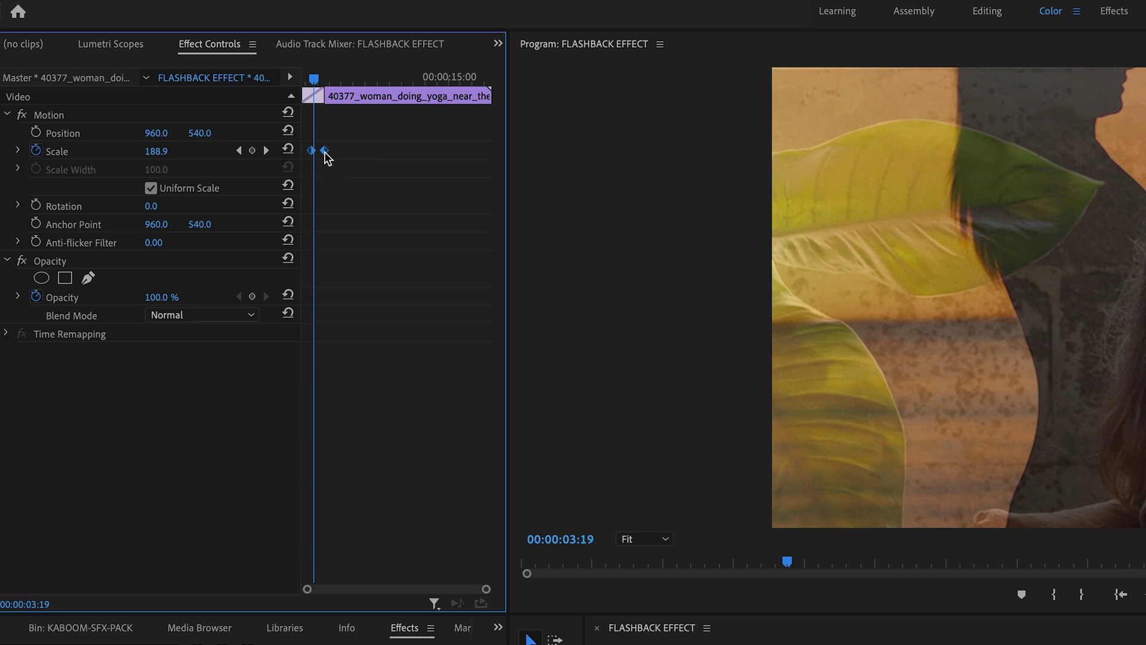
pyautogui.rightClick(325, 152)
pyautogui.click(399, 410)
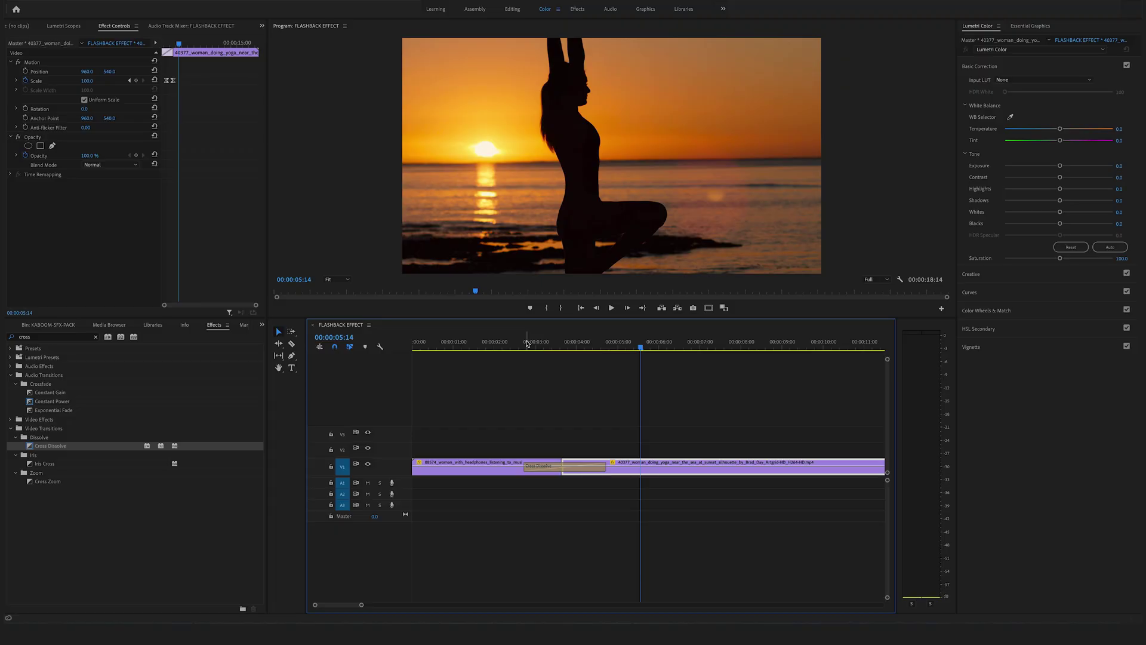
# Create a 1920×1080, 25 fps Adjustment Layer from the Project panel's New Item menu.
pyautogui.hotkey('shift', '1')
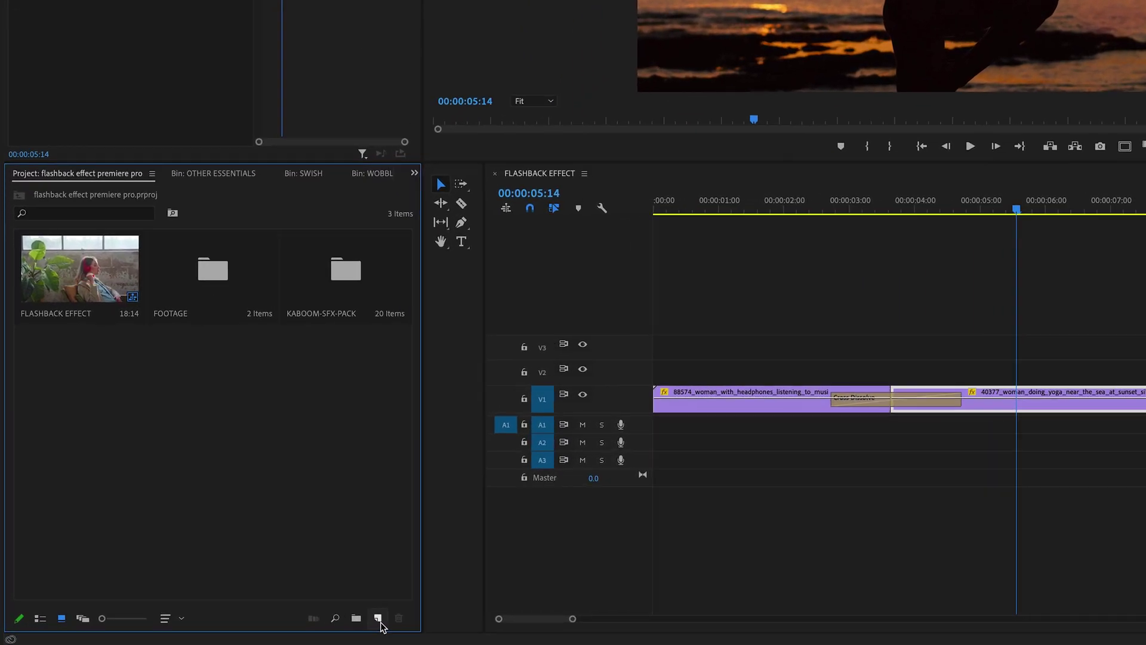
pyautogui.click(450, 626)
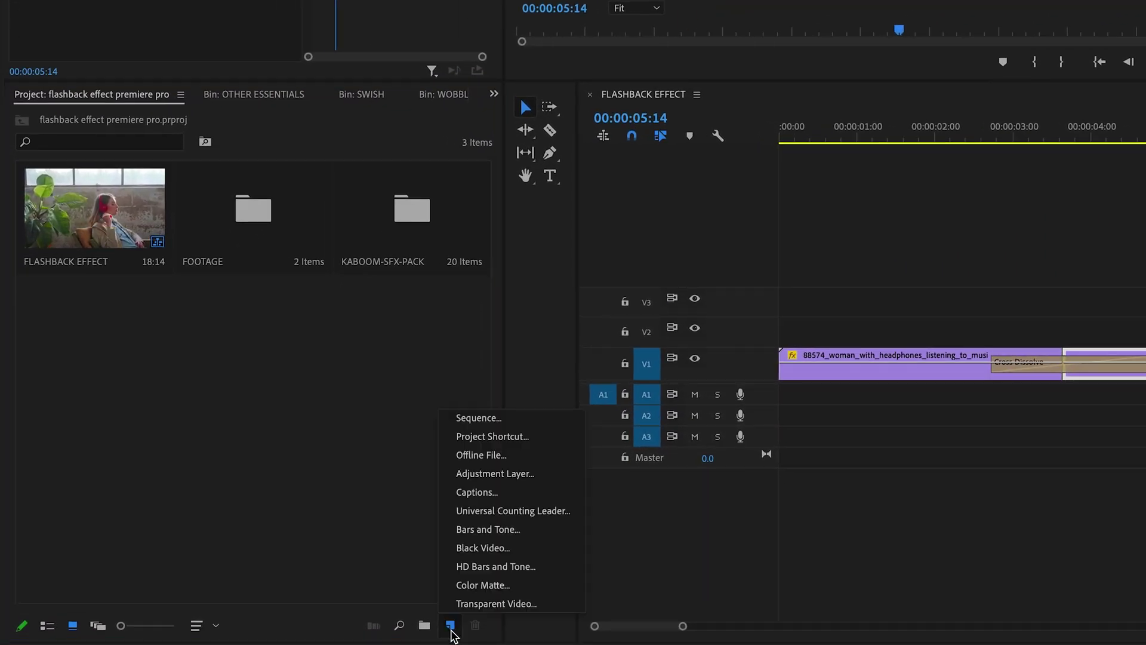
pyautogui.click(529, 475)
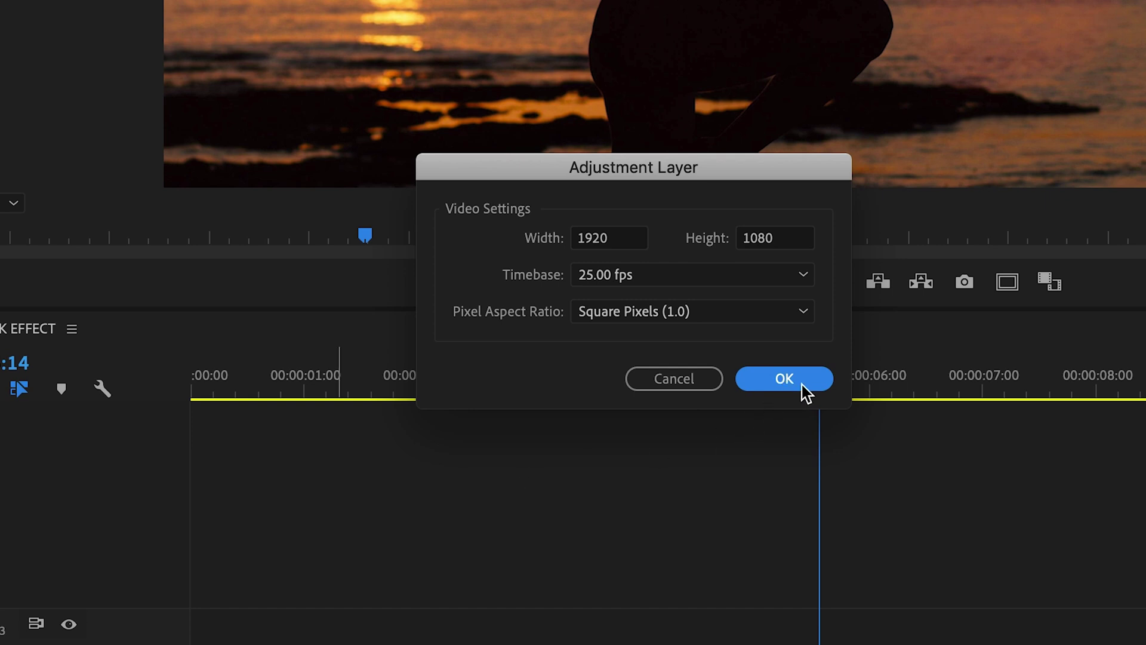
pyautogui.click(803, 386)
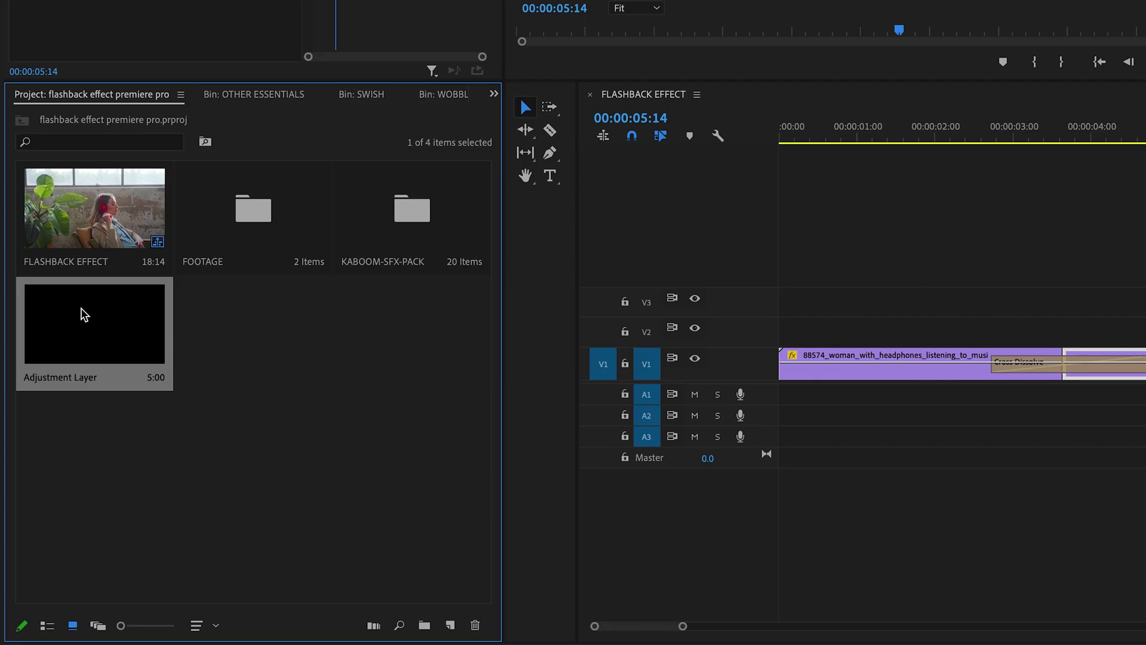
# Place the Adjustment Layer on V2 over the dissolve and trim its end to the transition.
pyautogui.moveTo(90, 339); pyautogui.dragTo(918, 345)
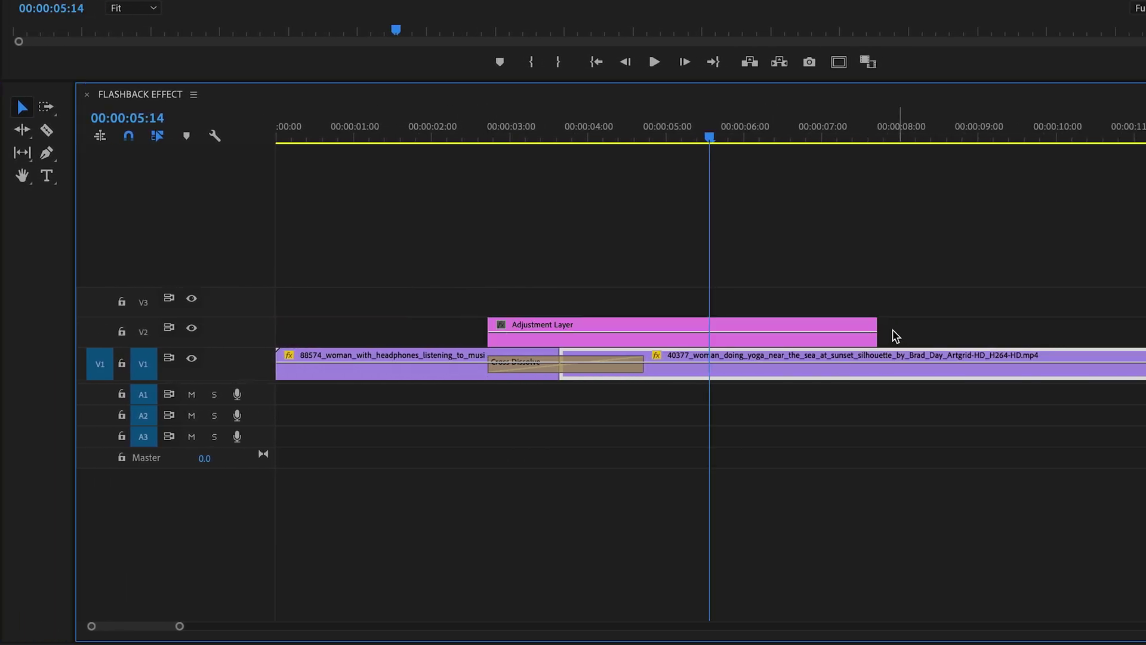
pyautogui.moveTo(880, 334); pyautogui.dragTo(657, 335)
pyautogui.moveTo(516, 136)
pyautogui.mouseDown()
pyautogui.moveTo(482, 147)
pyautogui.moveTo(608, 128)
pyautogui.moveTo(545, 146)
pyautogui.moveTo(555, 133)
pyautogui.moveTo(527, 135)
pyautogui.mouseUp()
pyautogui.click(0, 96)
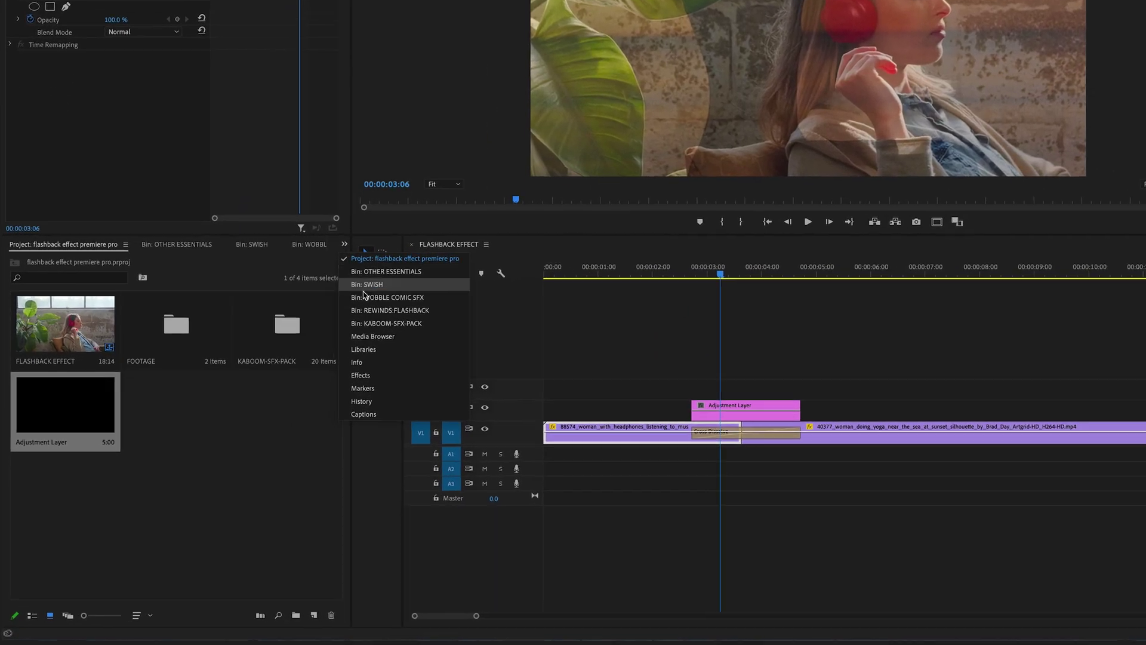
# Search 'bul' and apply Turbulent Displace to the Adjustment Layer, parking at 00:00:03:16.
pyautogui.click(509, 321)
pyautogui.click(35, 170)
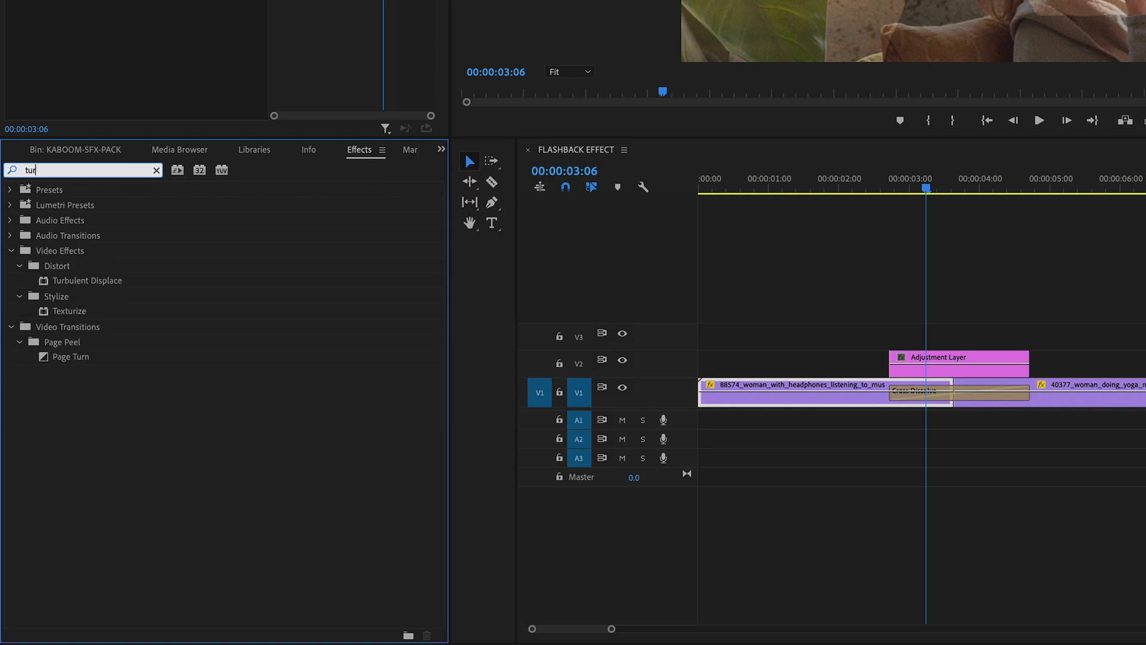
pyautogui.write('bulent')
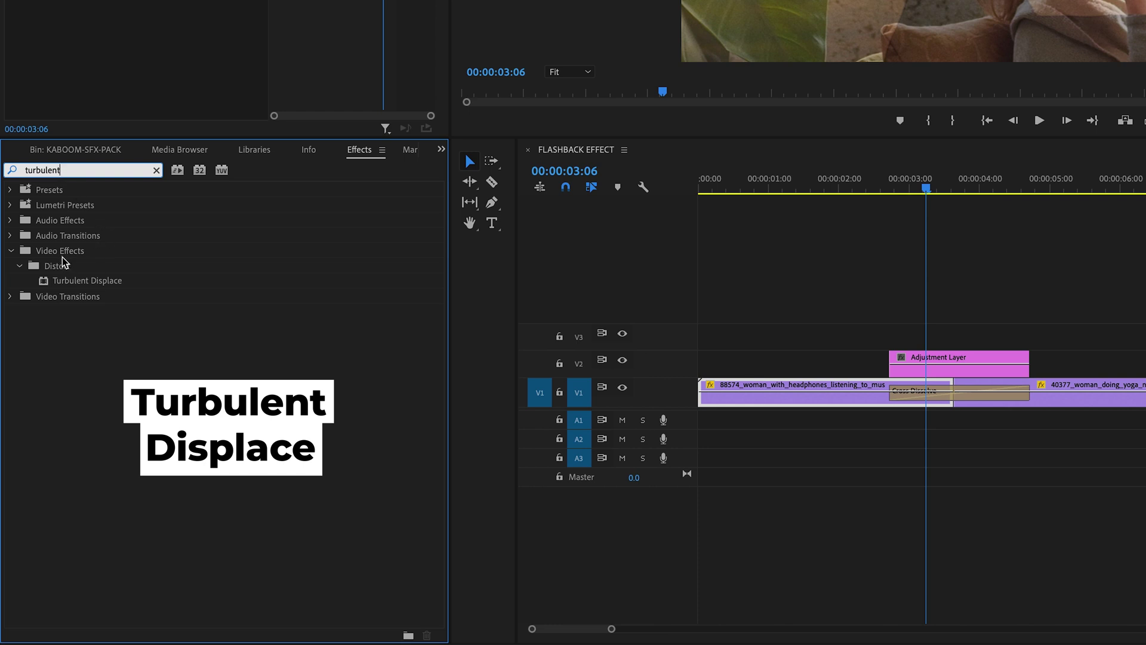
pyautogui.click(84, 286)
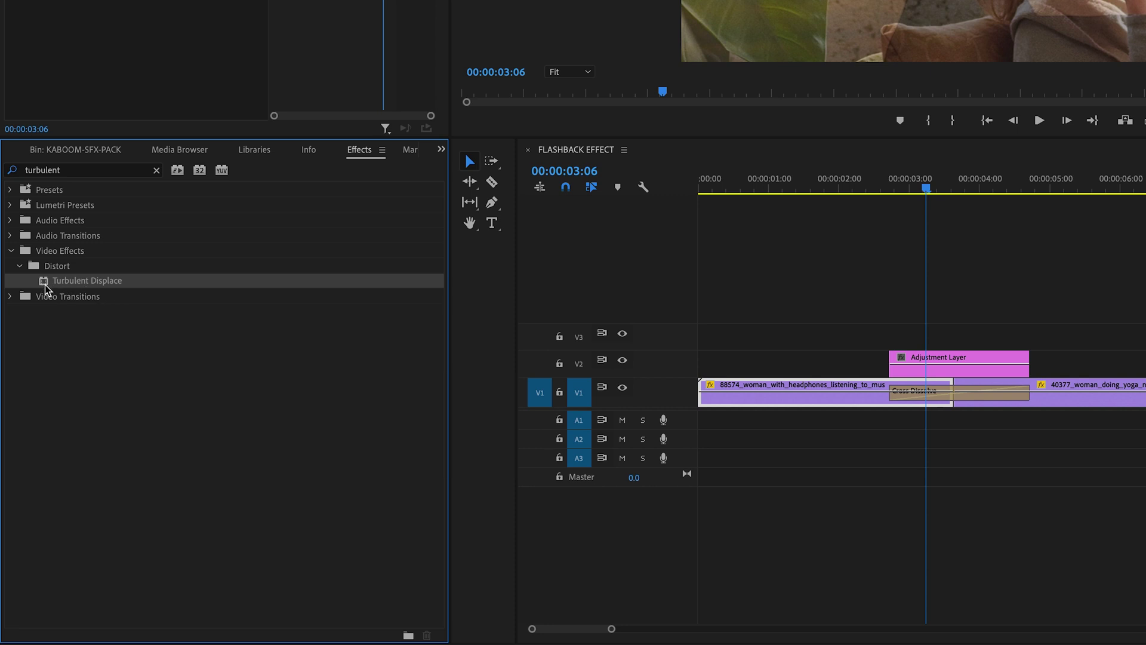
pyautogui.moveTo(54, 289); pyautogui.dragTo(935, 376)
pyautogui.moveTo(943, 191)
pyautogui.mouseDown()
pyautogui.moveTo(955, 199)
pyautogui.moveTo(915, 199)
pyautogui.moveTo(952, 198)
pyautogui.mouseUp()
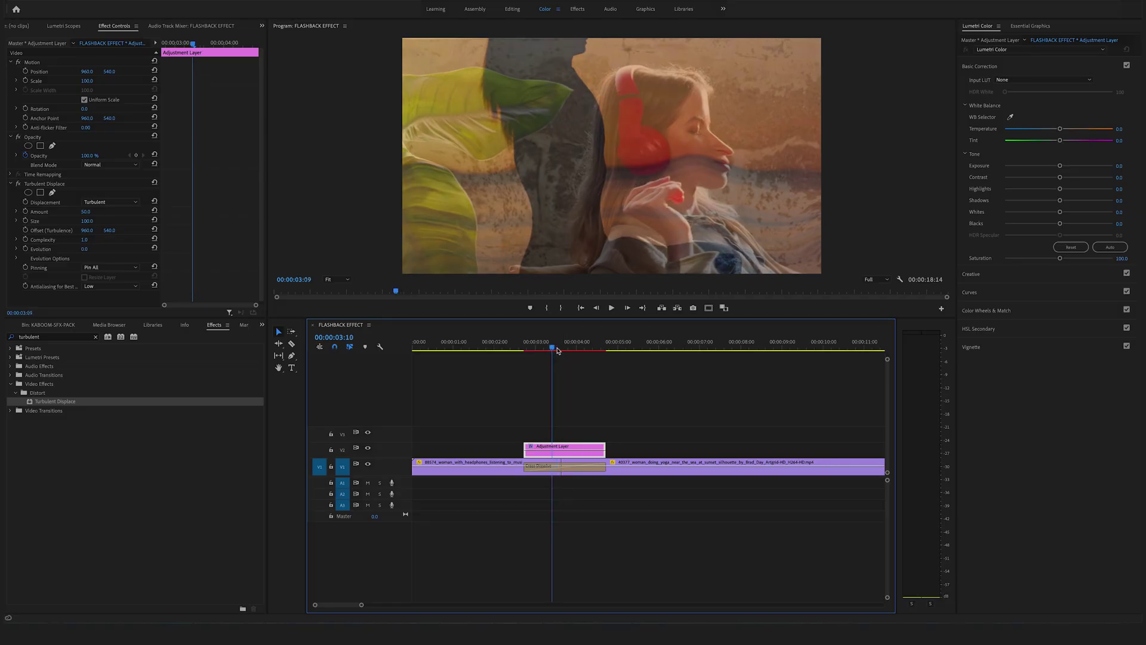
pyautogui.moveTo(561, 352); pyautogui.dragTo(564, 354)
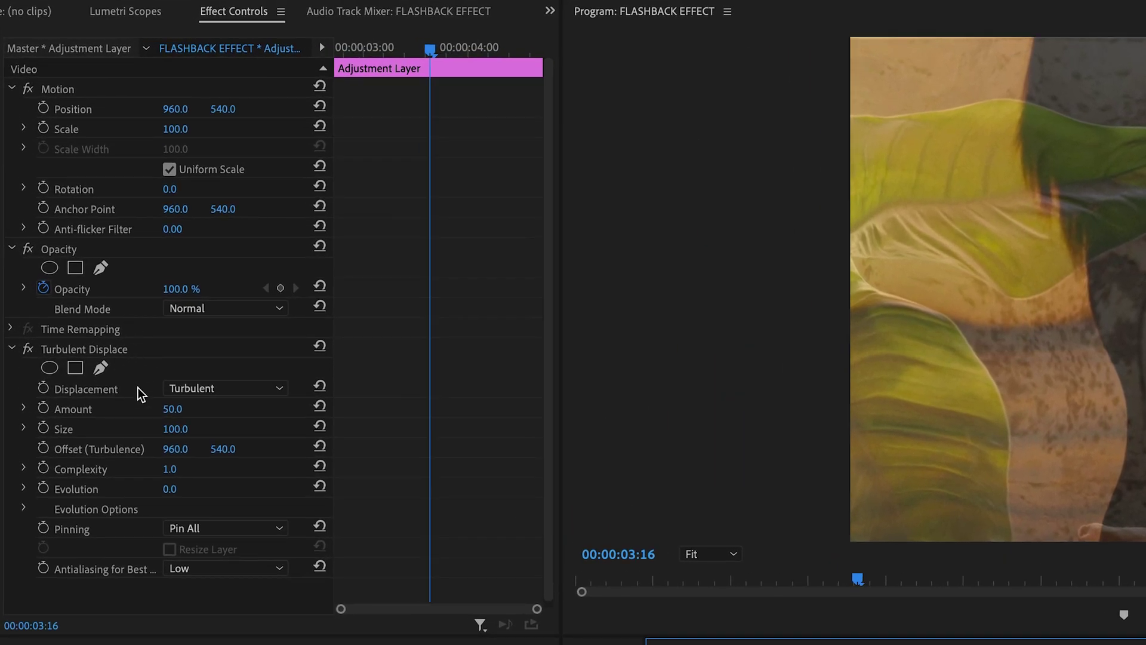
# Set Turbulent Displace Amount to 250 and save the project.
pyautogui.click(173, 428)
pyautogui.moveTo(172, 408); pyautogui.dragTo(263, 408)
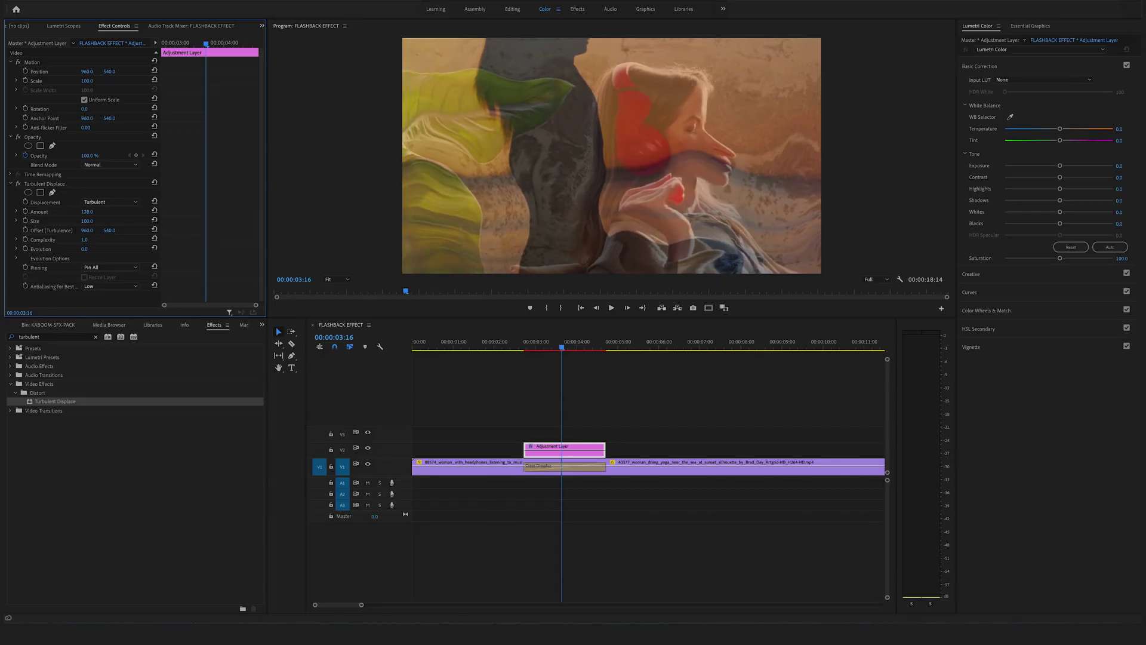
pyautogui.moveTo(87, 212); pyautogui.dragTo(70, 211)
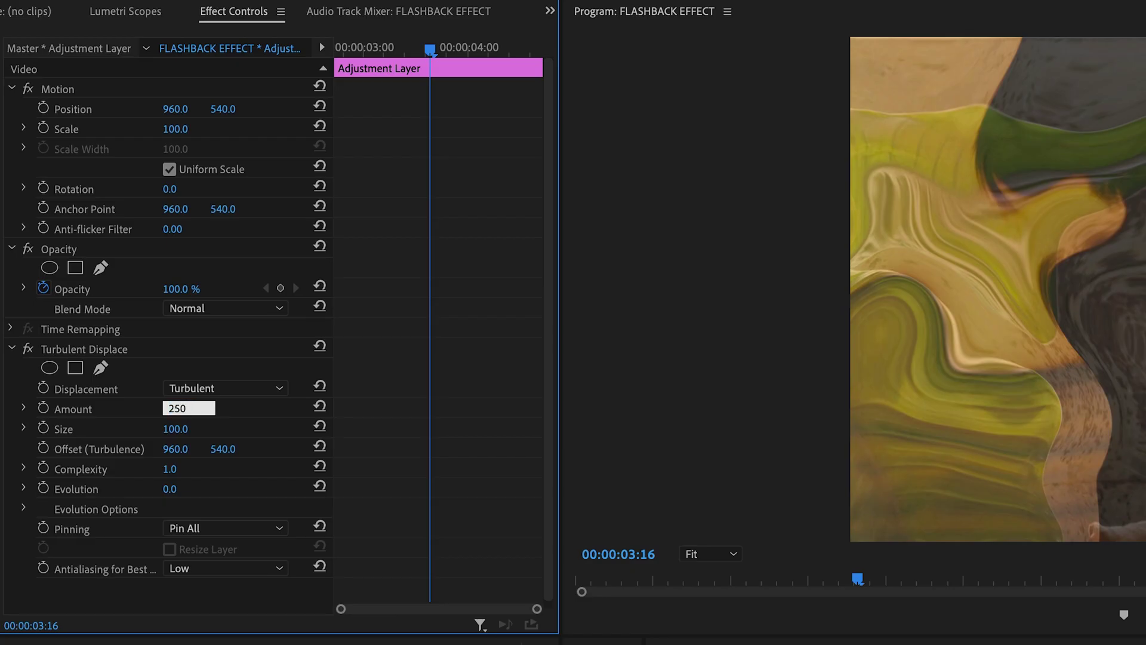
pyautogui.press('Return')
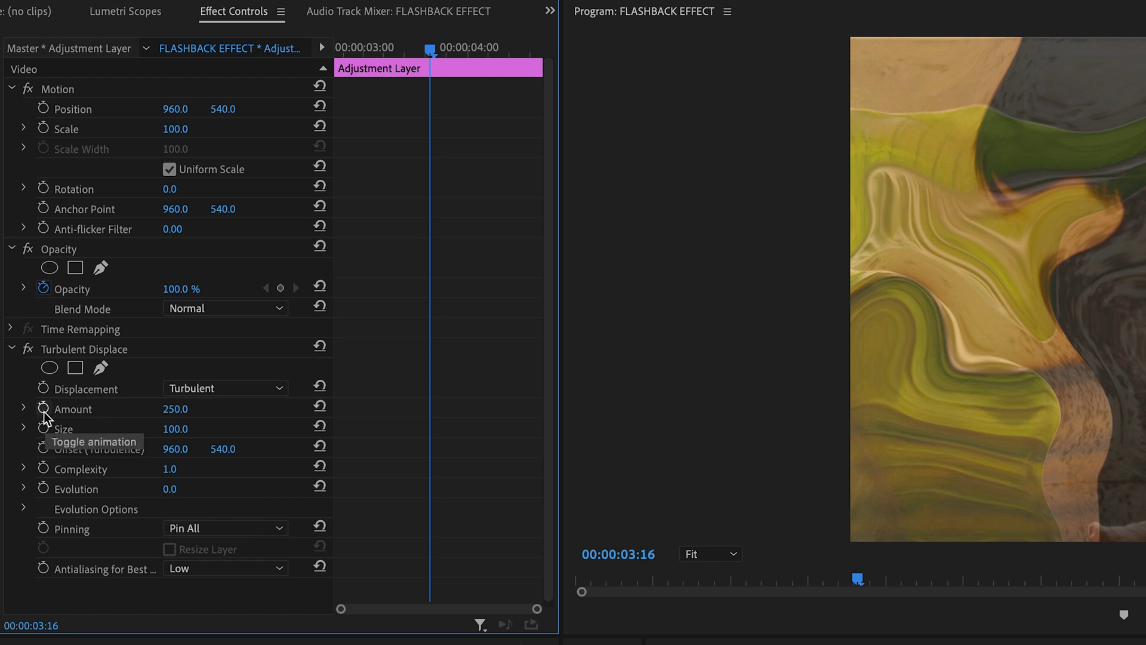
pyautogui.hotkey('ctrl', 's')
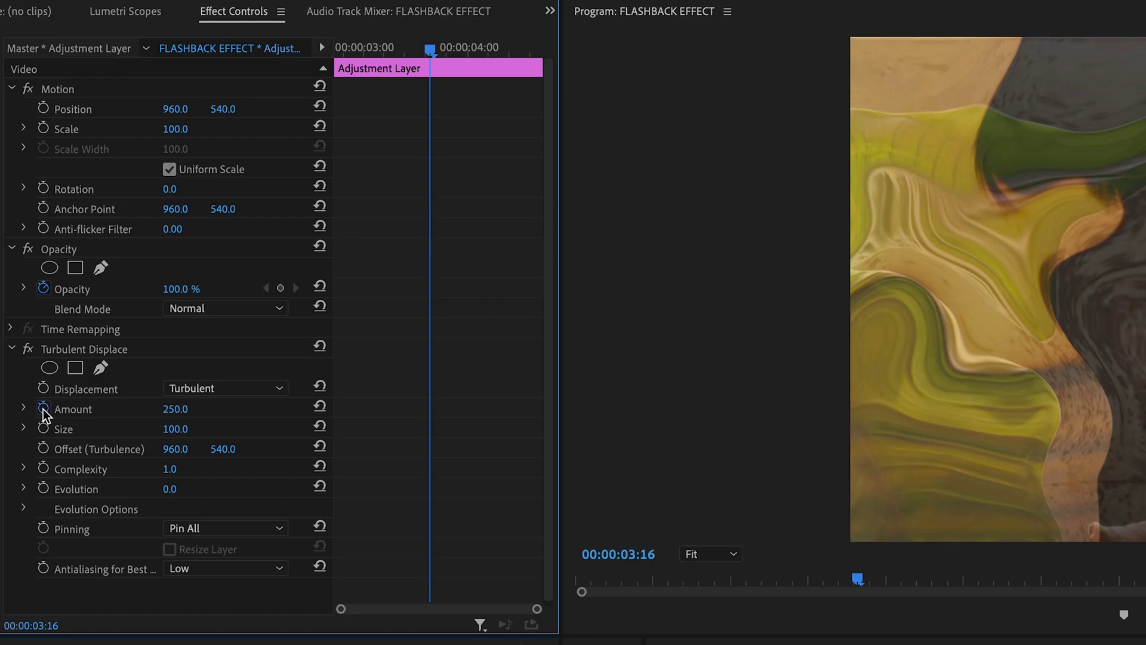
# Keyframe Amount at 00:00:03:16, then move back to about 00:00:02:22 to edit Amount.
pyautogui.click(44, 409)
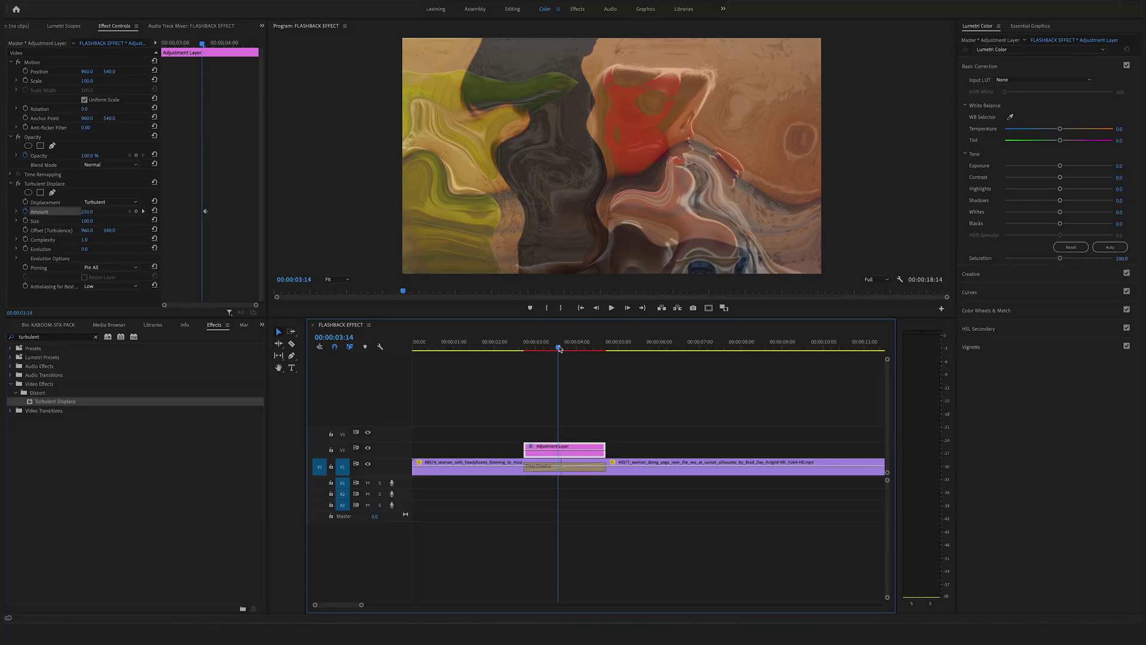
pyautogui.moveTo(561, 350); pyautogui.dragTo(526, 356)
pyautogui.click(87, 212)
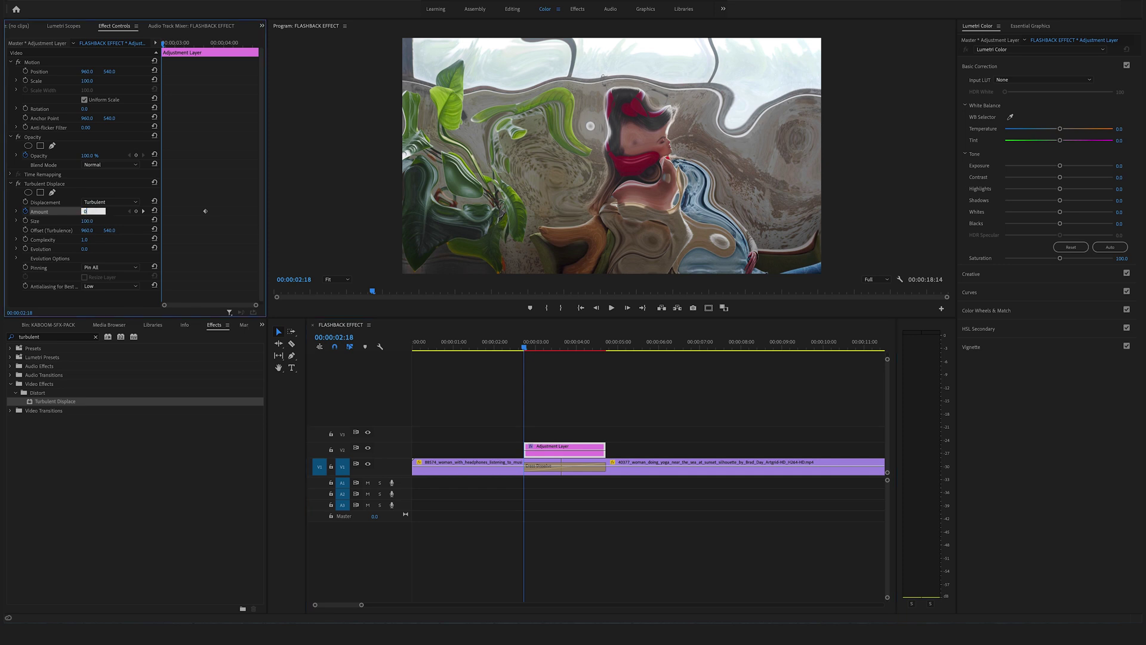
# Set Amount to 0 at the start and 0.0 at 00:00:04:17, previewing the distortion ramp.
pyautogui.press('Return')
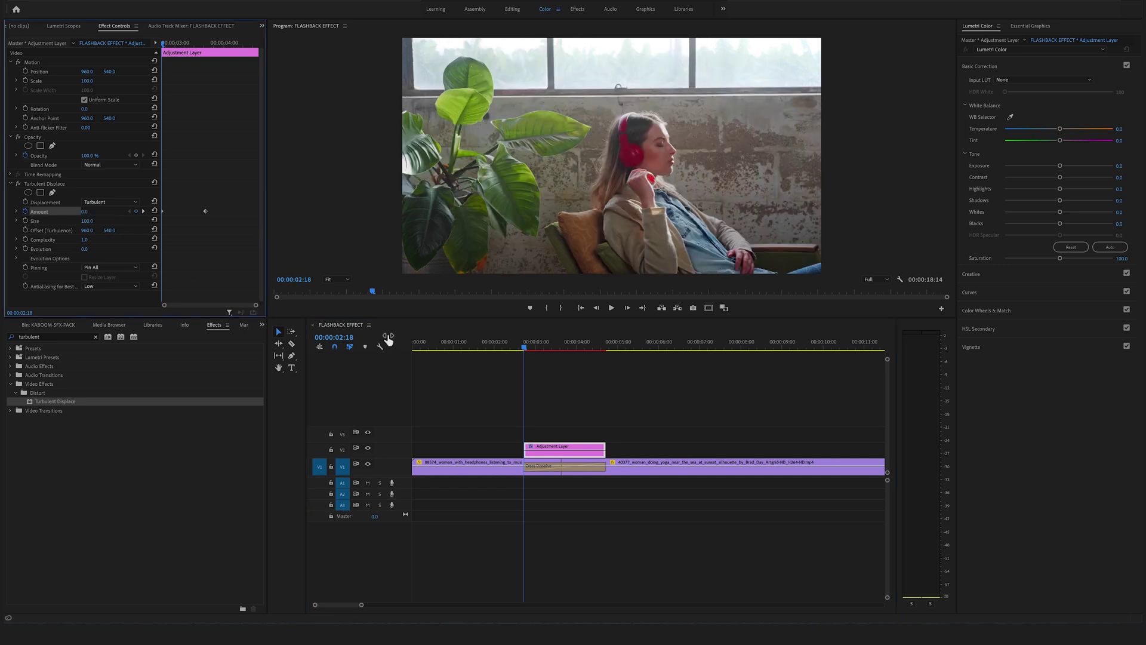
pyautogui.click(525, 348)
pyautogui.moveTo(525, 349); pyautogui.dragTo(605, 346)
pyautogui.click(589, 454)
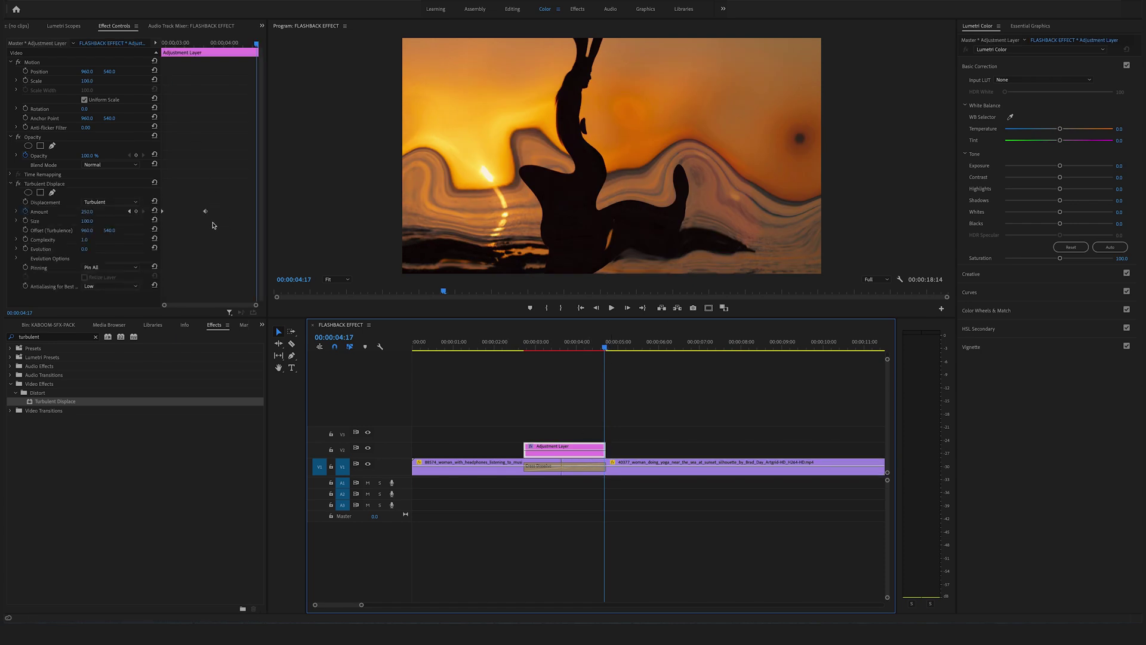
pyautogui.click(88, 212)
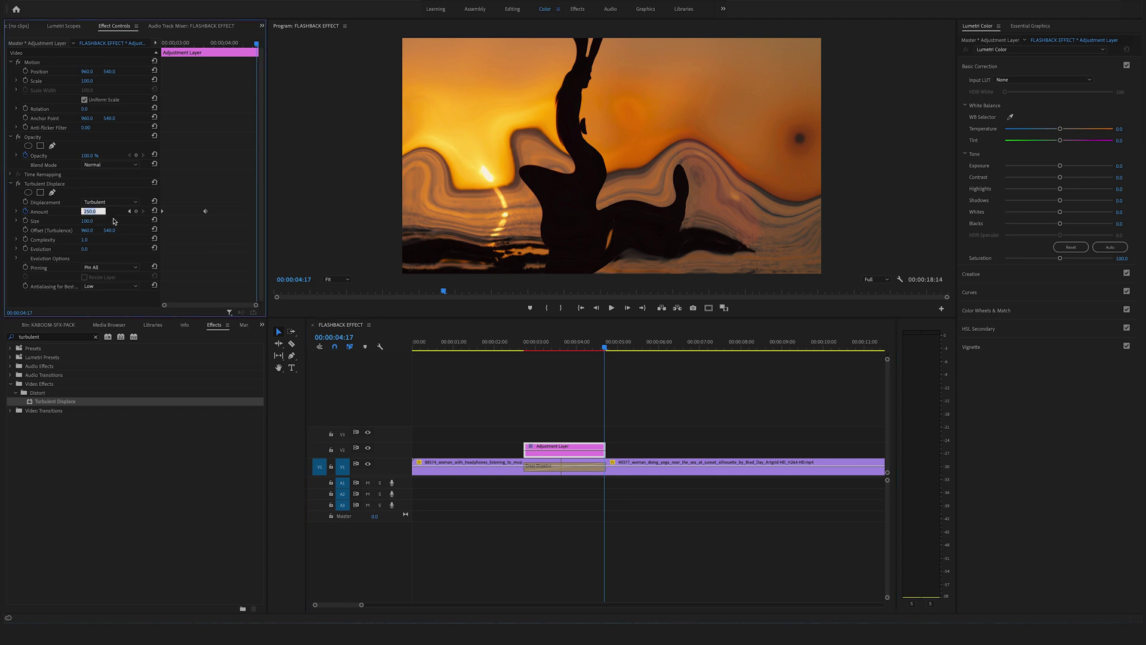
pyautogui.write('0')
pyautogui.press('Return')
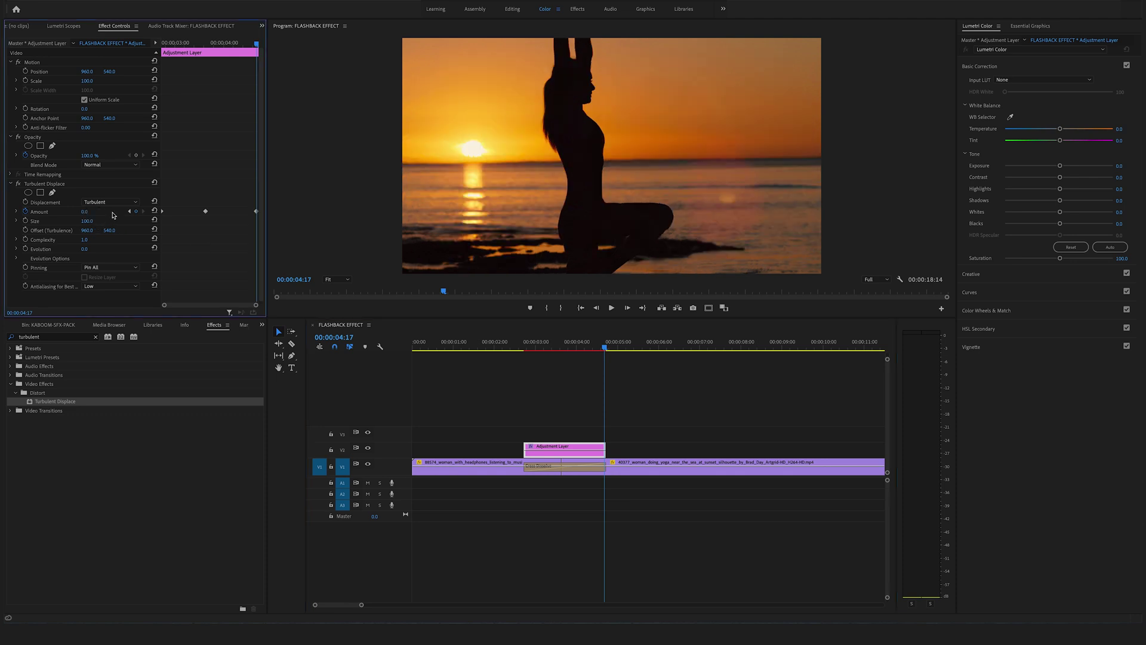
# Ease both Amount keyframes and play back the transition to check it.
pyautogui.moveTo(604, 347); pyautogui.dragTo(574, 347)
pyautogui.moveTo(257, 210); pyautogui.dragTo(159, 197)
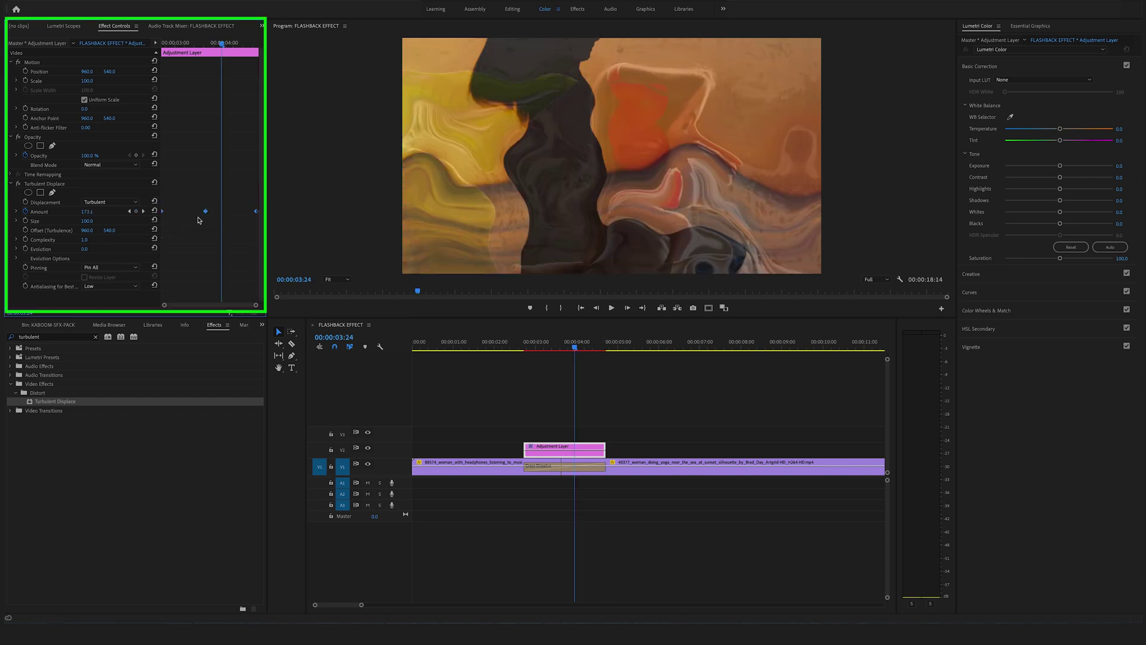
pyautogui.rightClick(205, 213)
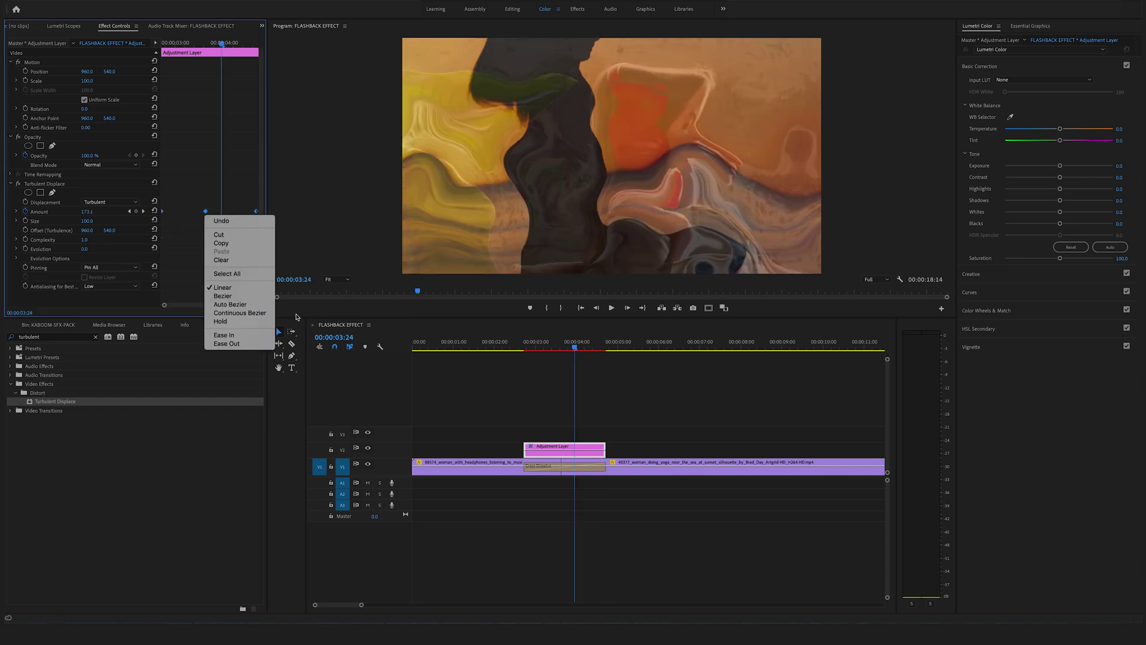
pyautogui.click(245, 341)
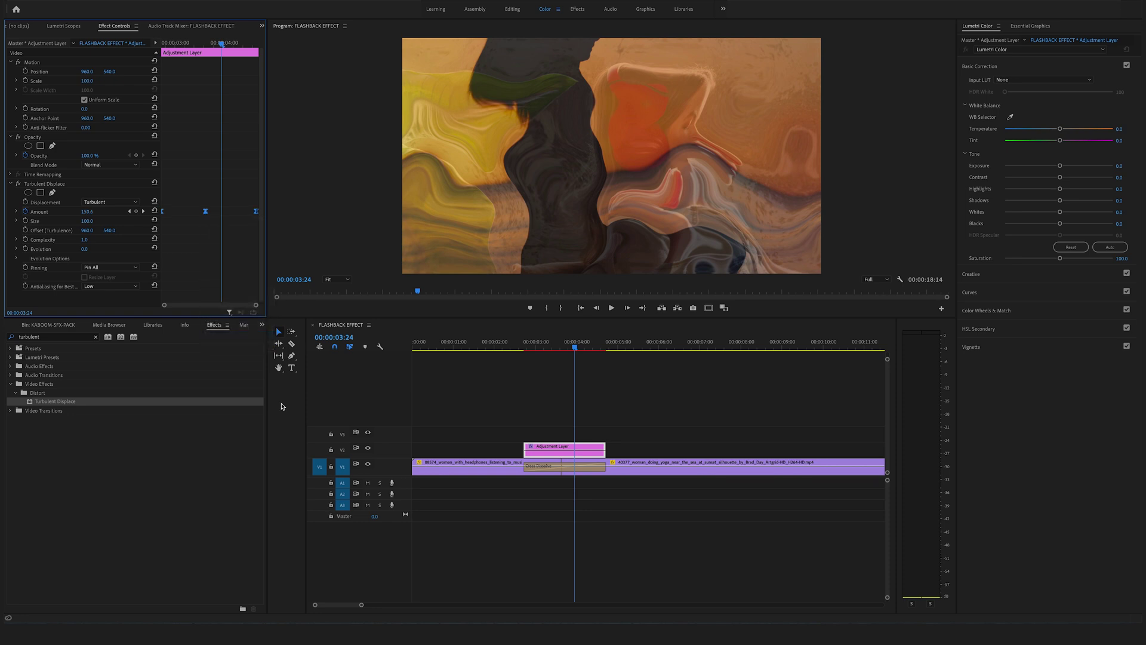
pyautogui.moveTo(588, 350); pyautogui.dragTo(433, 346)
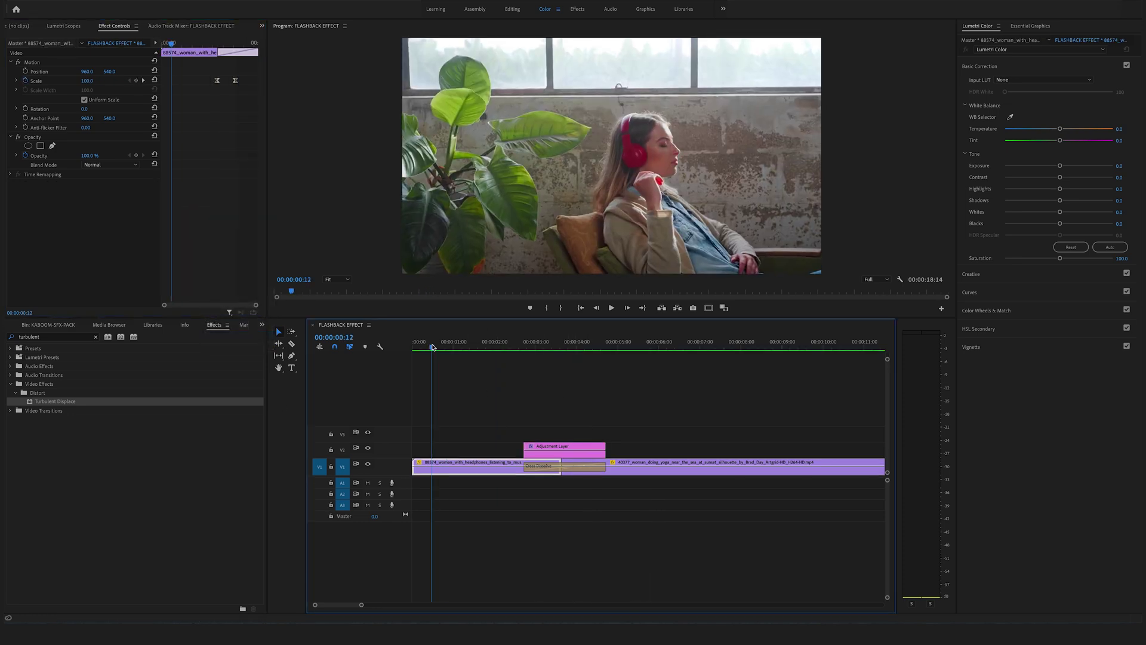
pyautogui.press('space')
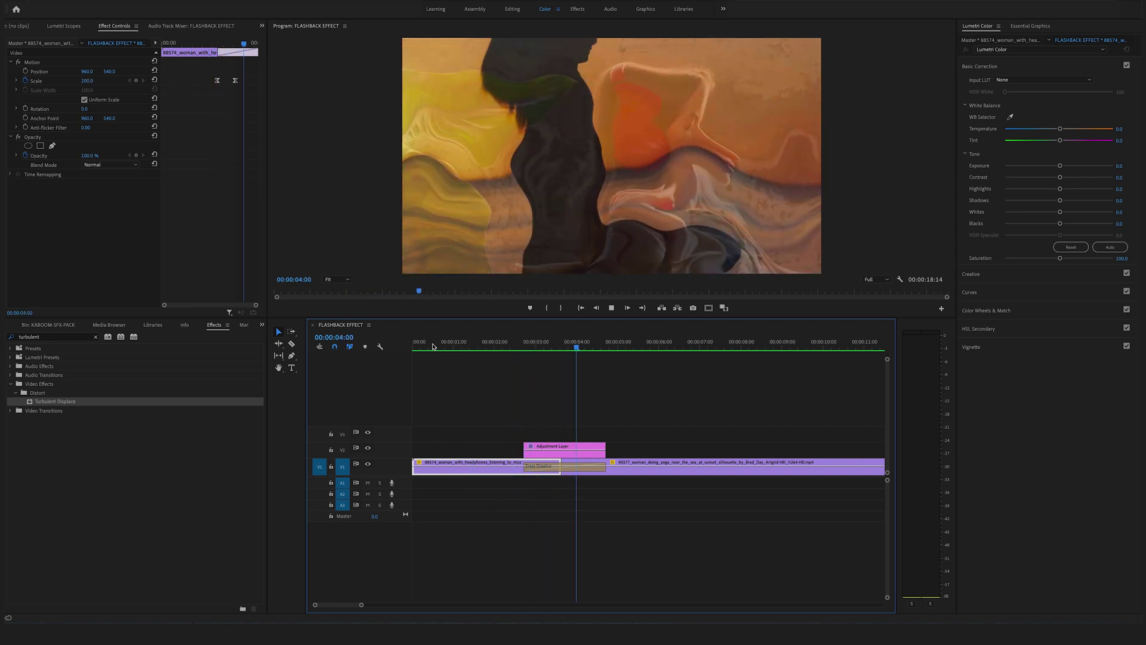
pyautogui.click(515, 349)
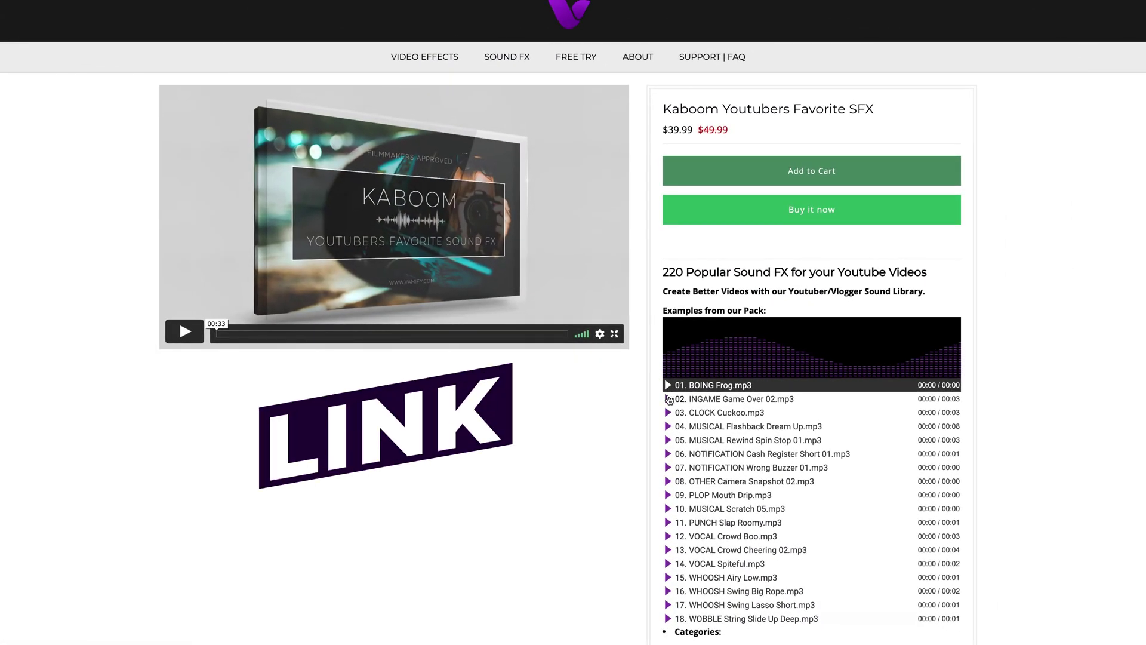
# Preview the Game Over, Cuckoo, Flashback Dream Up, Cash Register and Wrong Buzzer samples.
pyautogui.click(668, 399)
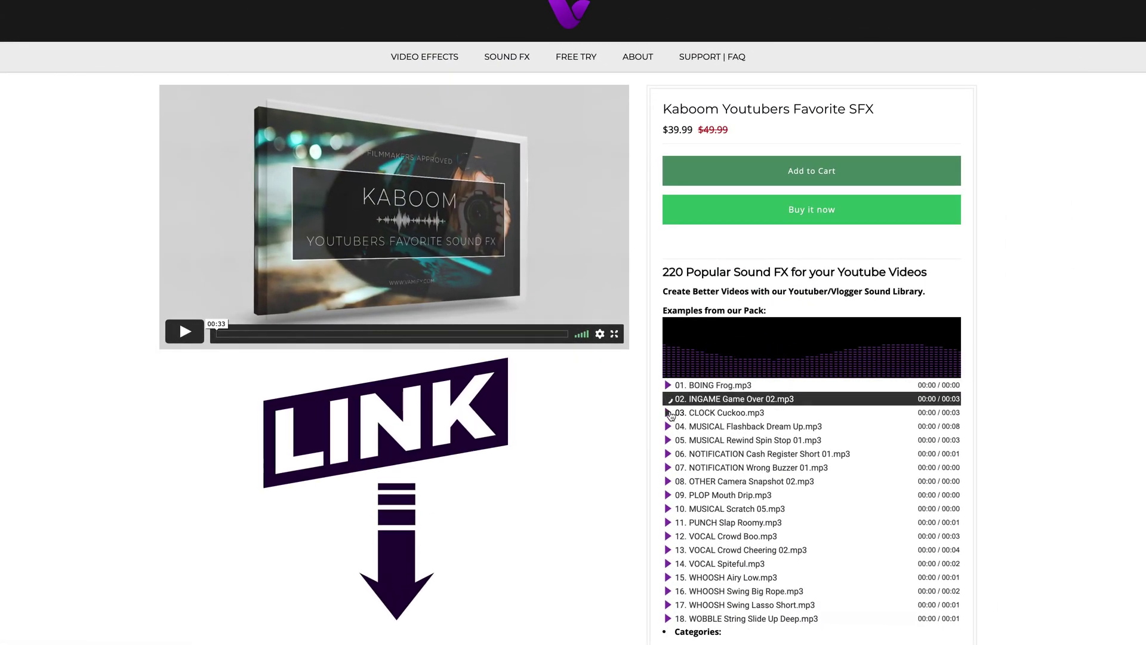
pyautogui.click(669, 414)
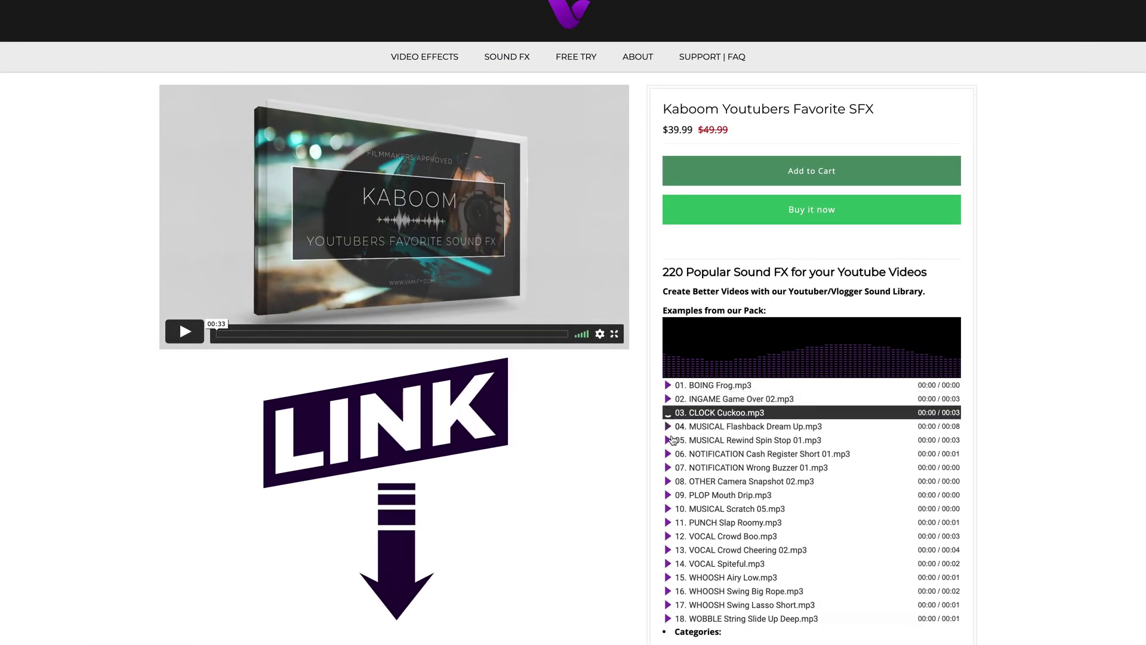
pyautogui.click(669, 427)
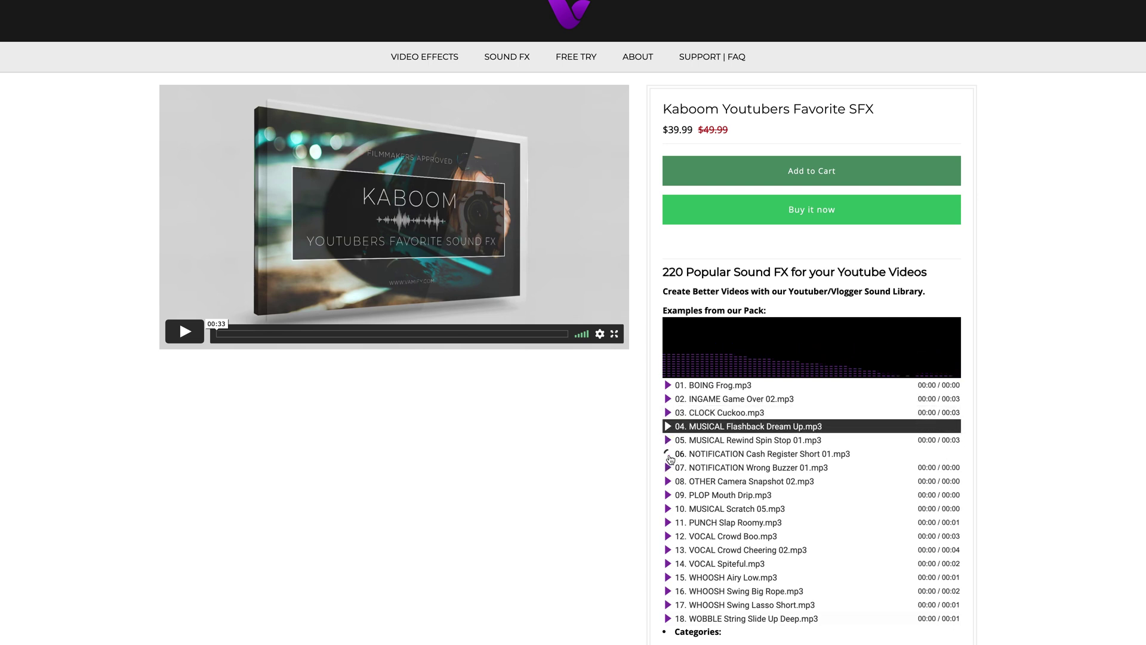
pyautogui.click(669, 455)
pyautogui.click(668, 468)
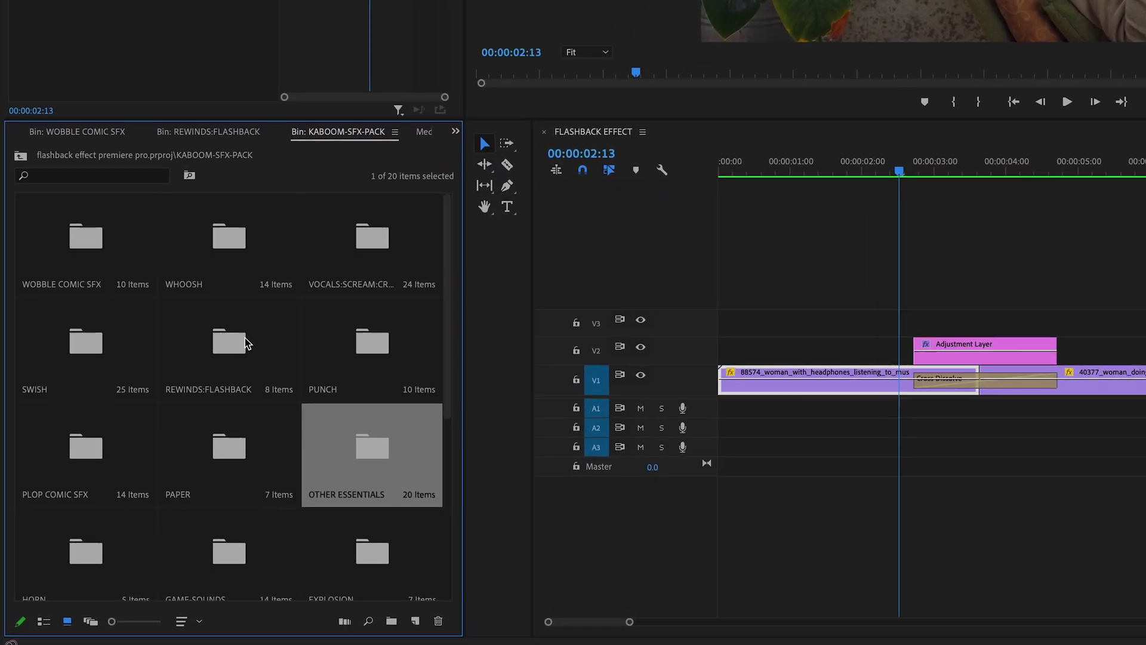
# Open the REWINDS:FLASHBACK bin and preview its flashback sounds, including Dream Down.
pyautogui.click(246, 343)
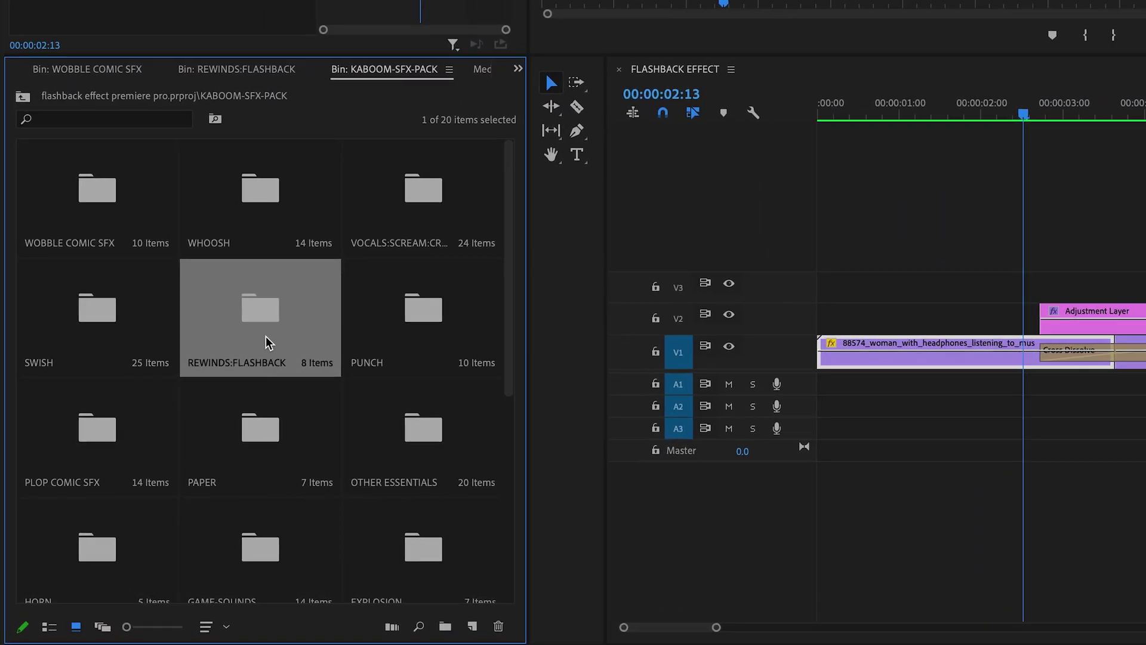
pyautogui.doubleClick(269, 319)
pyautogui.doubleClick(131, 376)
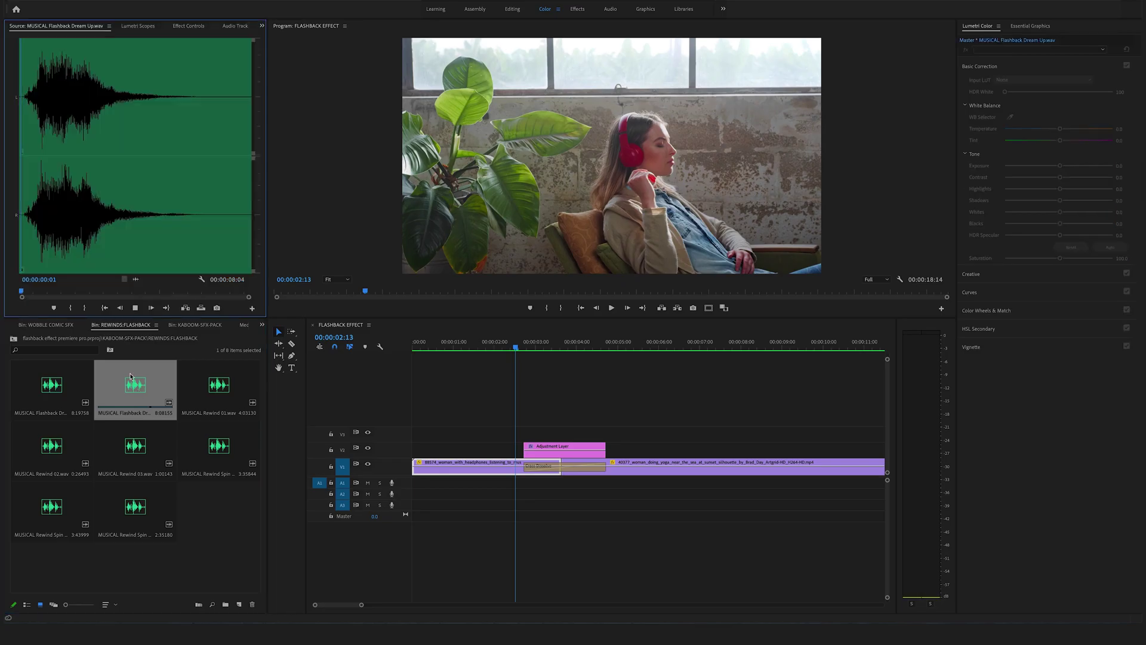
pyautogui.press('space')
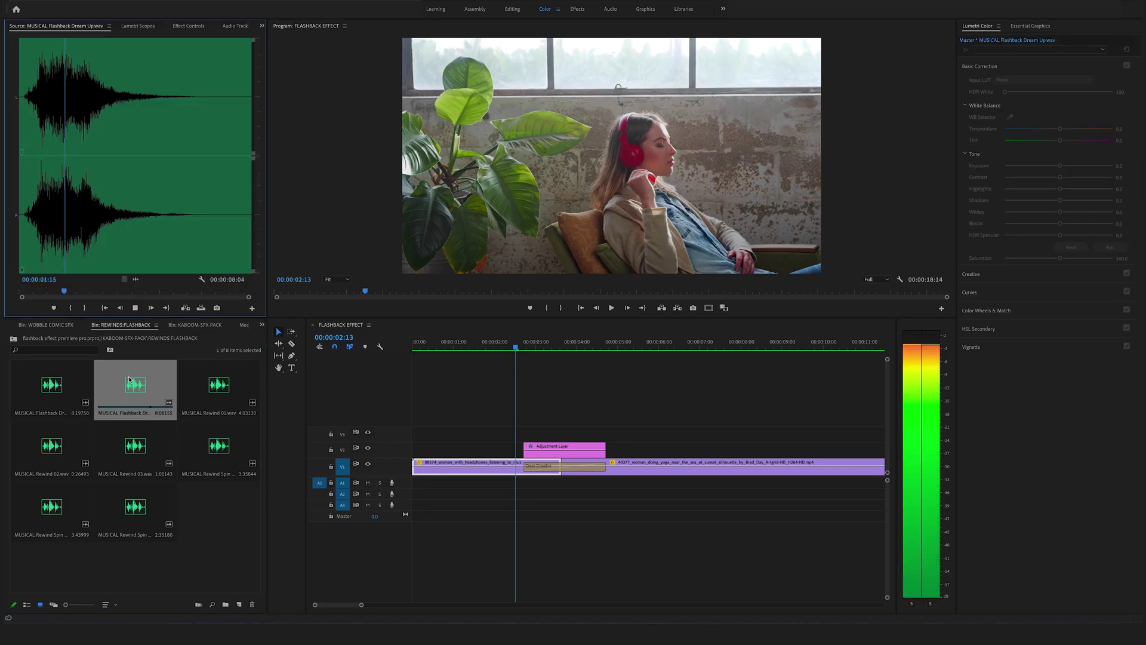
pyautogui.doubleClick(60, 386)
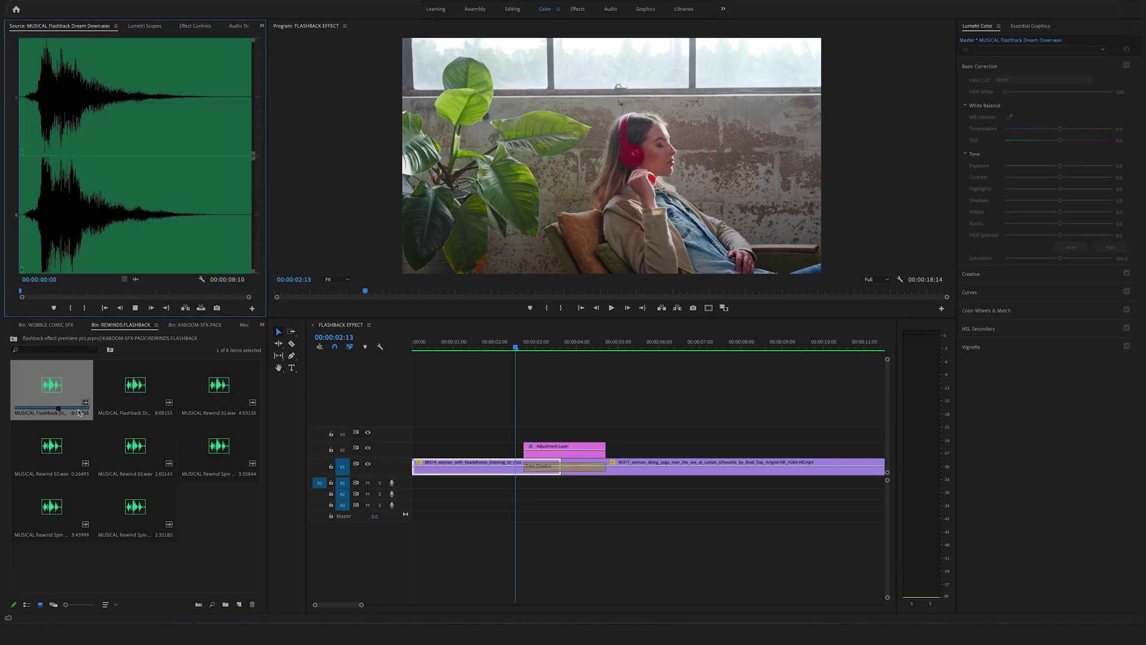
pyautogui.press('space')
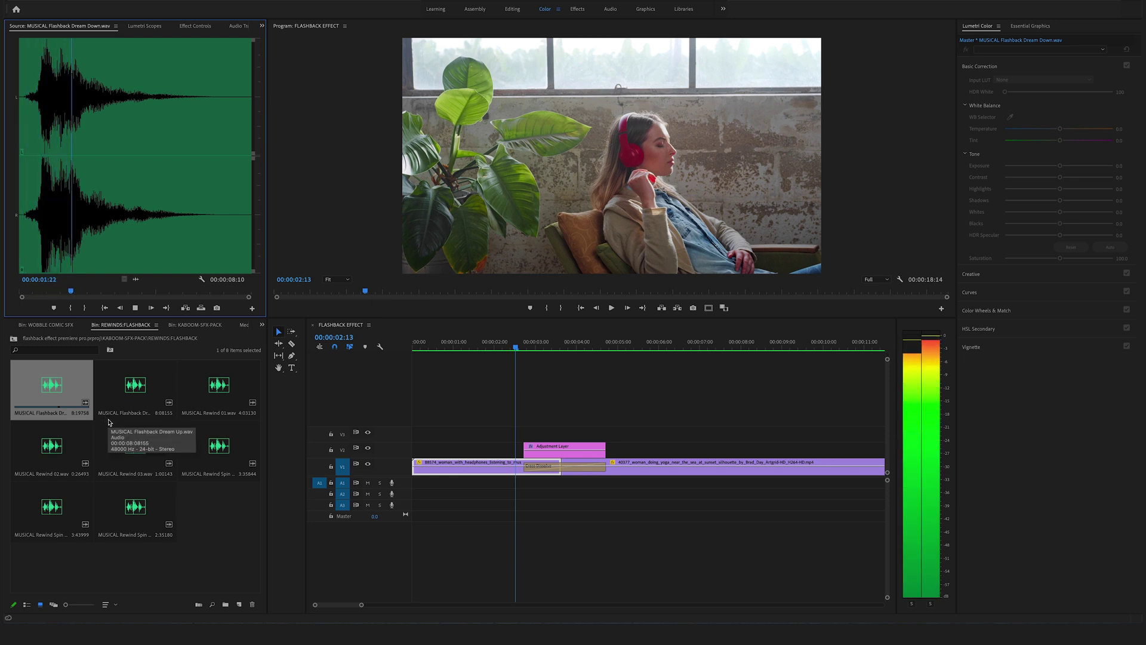
pyautogui.press('space')
# Place Dream Down.wav on track A1 at about 00:00:02:00 and play the transition.
pyautogui.click(45, 391)
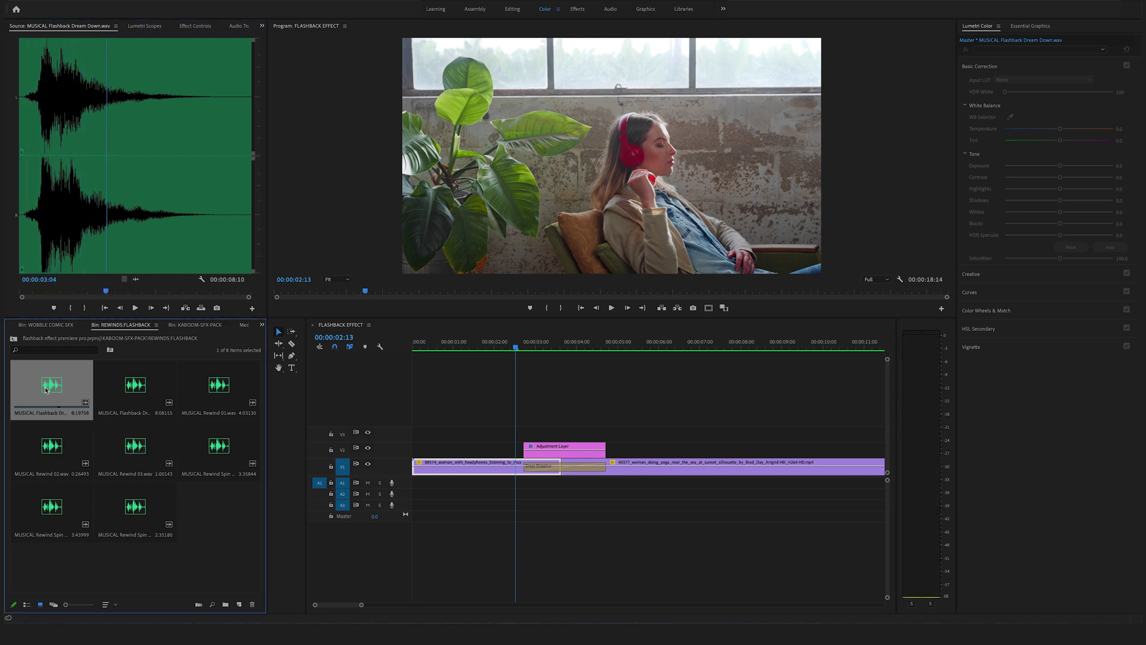
pyautogui.moveTo(45, 389); pyautogui.dragTo(524, 490)
pyautogui.click(486, 350)
pyautogui.press('space')
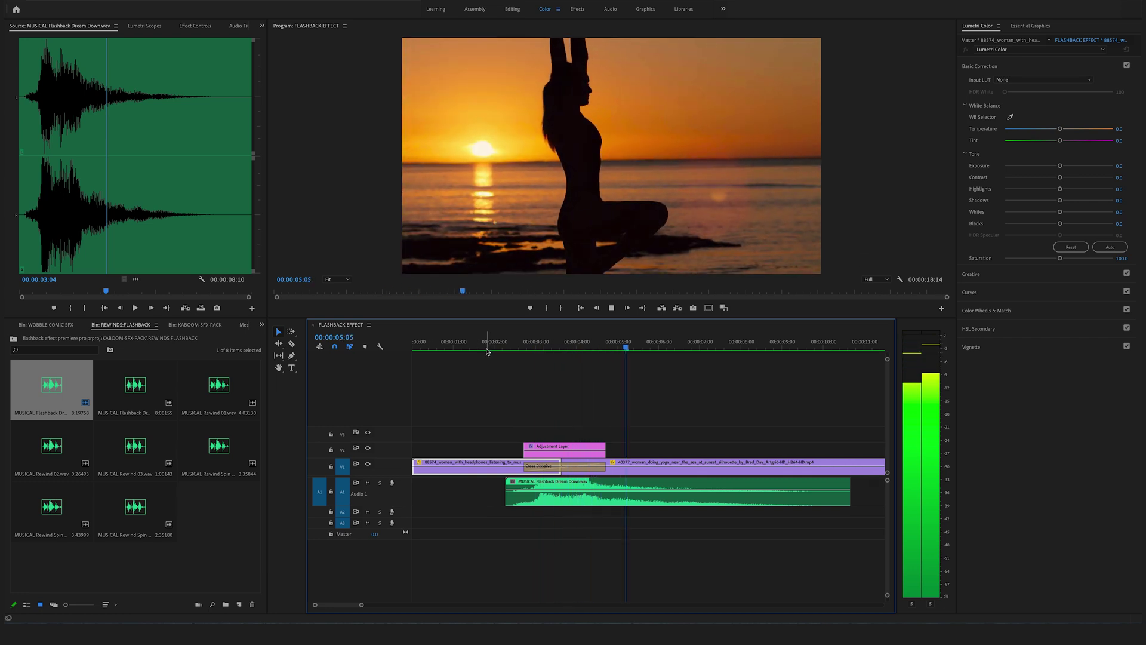
pyautogui.press('space')
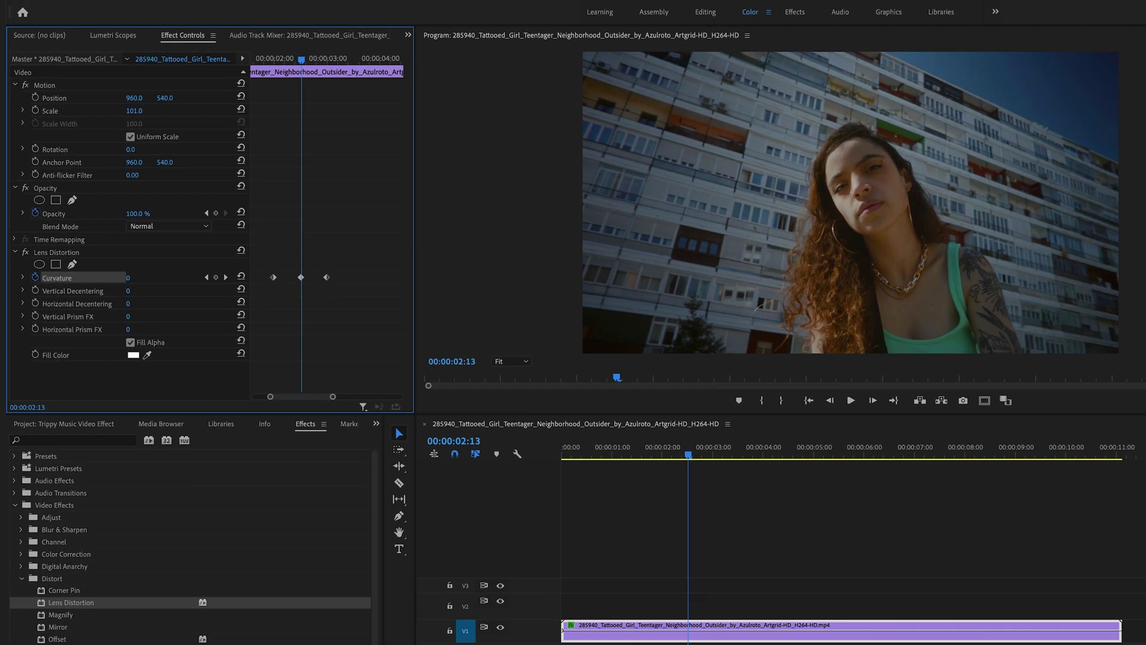
# Scrub the Lens Distortion Curvature down to -53 for a fisheye bend.
pyautogui.moveTo(128, 278); pyautogui.dragTo(104, 277)
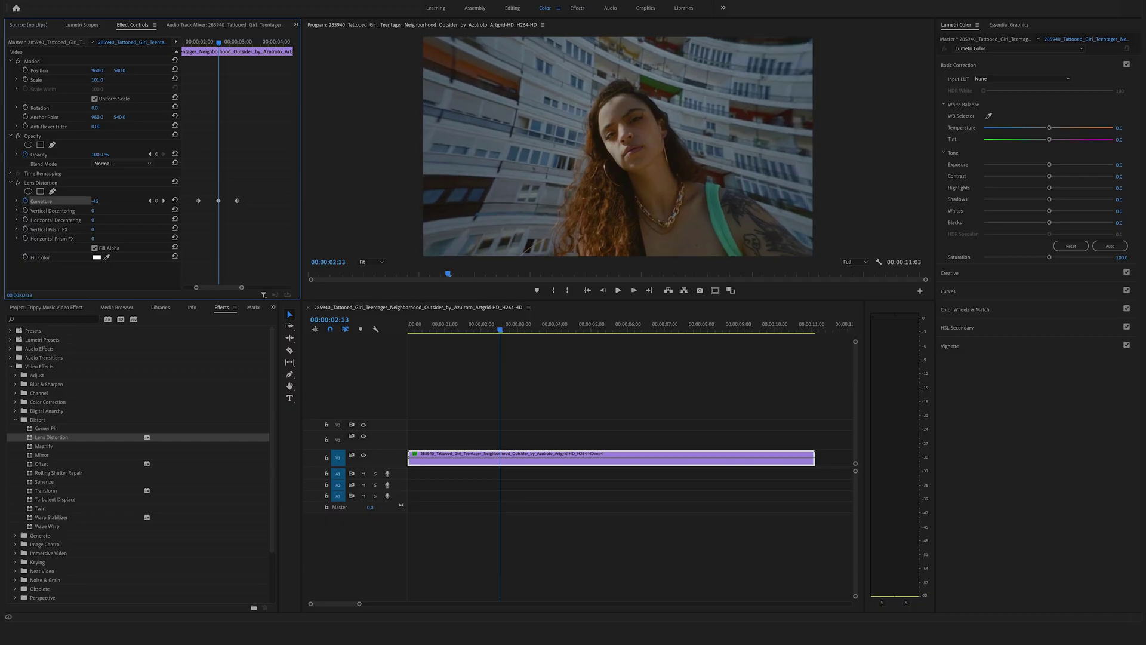